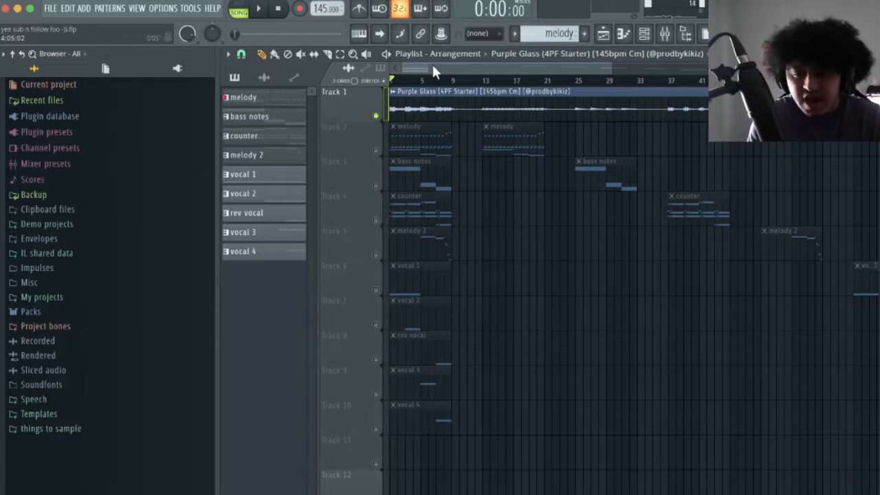
- Play the Purple Glass sample in the playlist through its first eight bars, then stop playback
left_click_drag(611, 68, 510, 68)
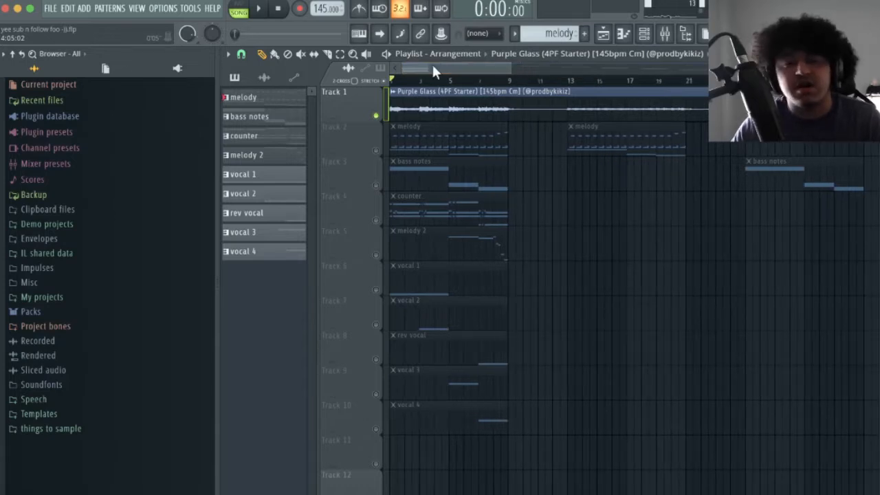
key("space")
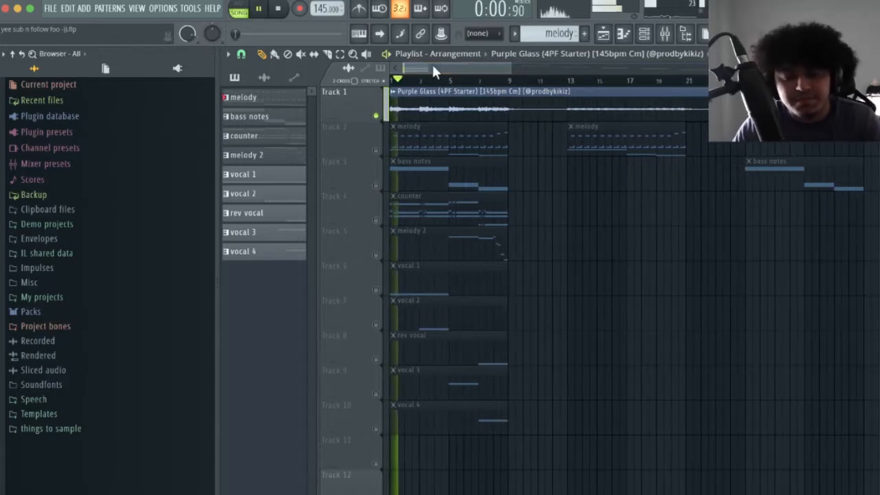
left_click_drag(433, 67, 433, 99)
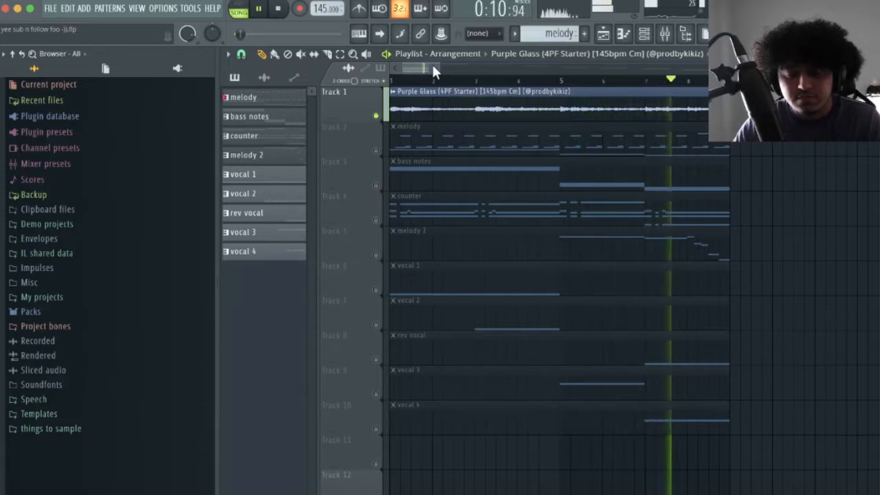
scroll(432, 66, "down", 2)
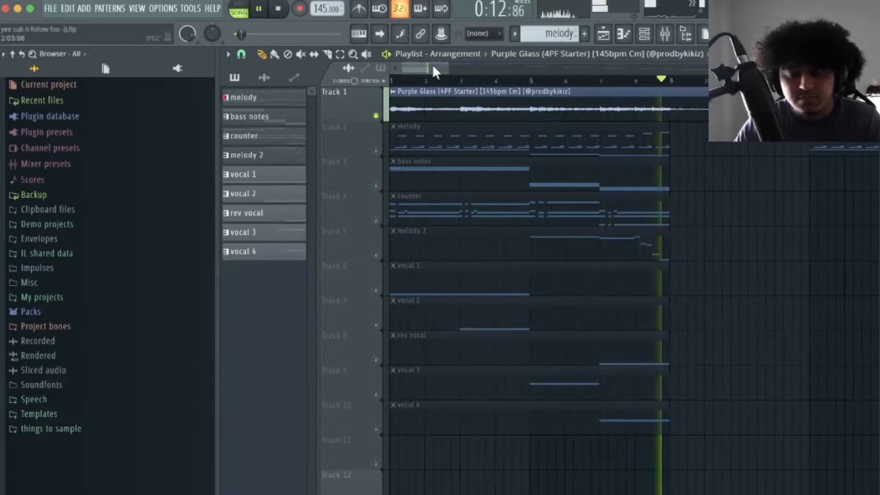
key("space")
- Open the melody pattern in the piano roll, focused on the notes of its opening bars
double_click(469, 147)
scroll(454, 64, "down", 3)
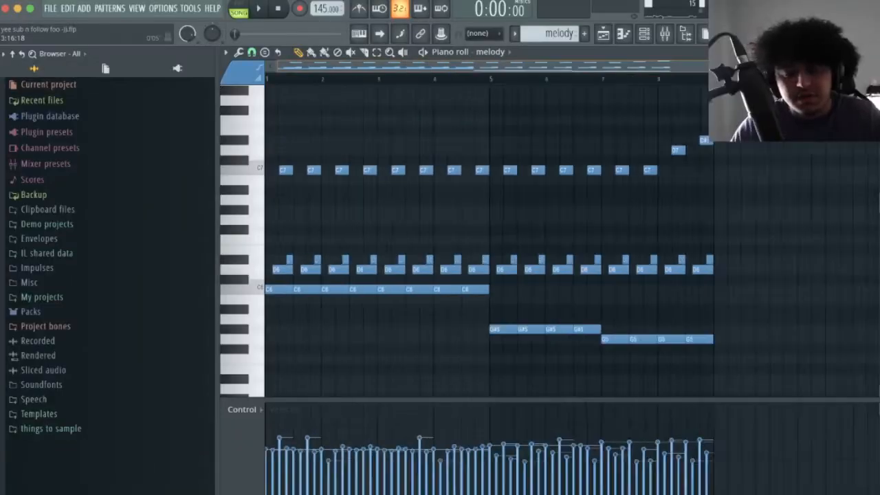
left_click_drag(762, 66, 703, 67)
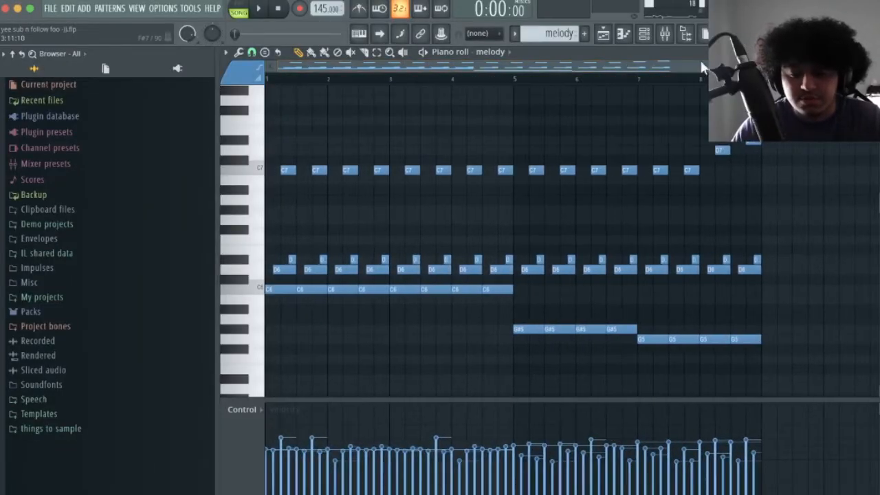
left_click_drag(873, 67, 873, 76)
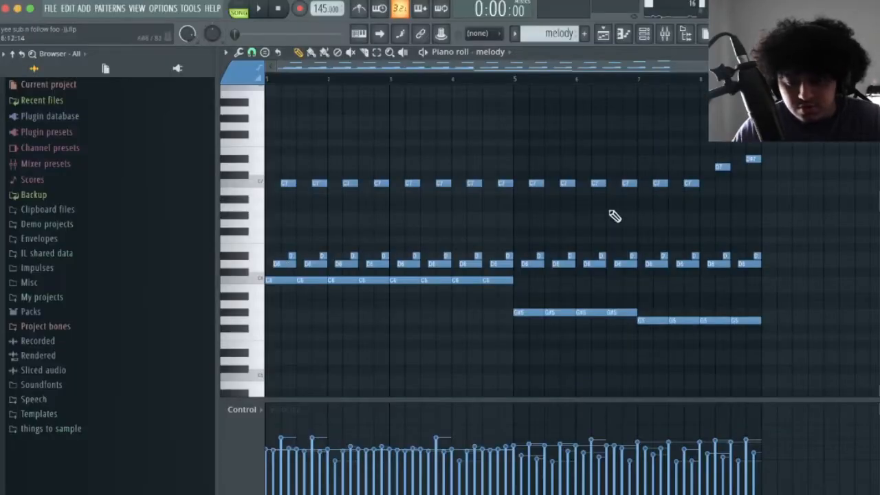
left_click_drag(760, 67, 390, 67)
- Delete the first D#6 and C7 notes in bar 1 and audition the remaining C6 and D6 notes
left_click_drag(274, 263, 288, 266)
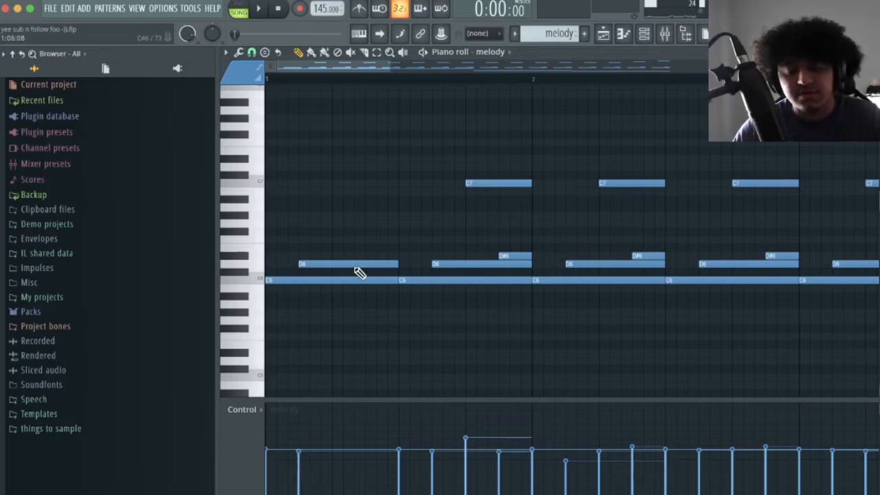
key("space")
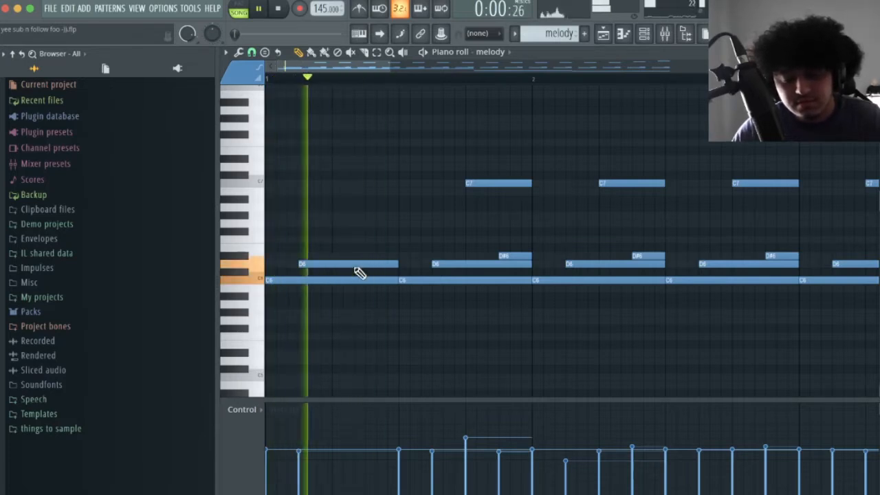
key("space")
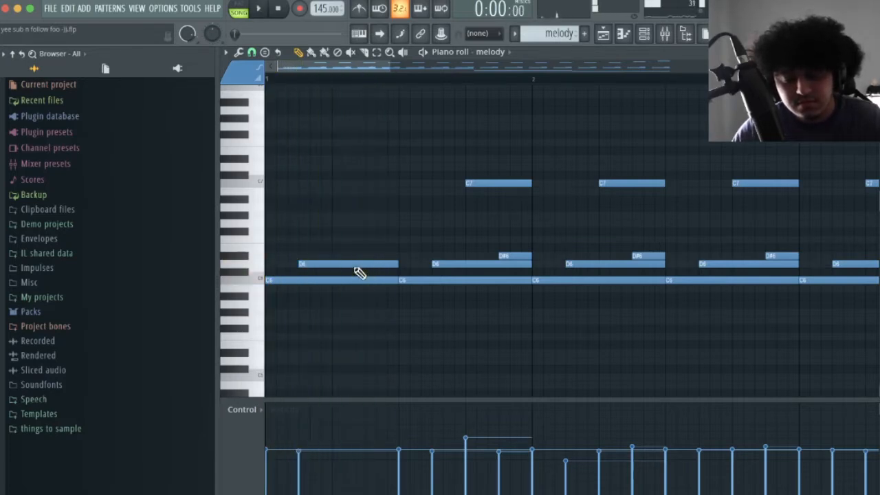
- Add a two-step D#6 note above the end of the first D6 note and audition it
left_click(516, 255)
left_click(371, 256)
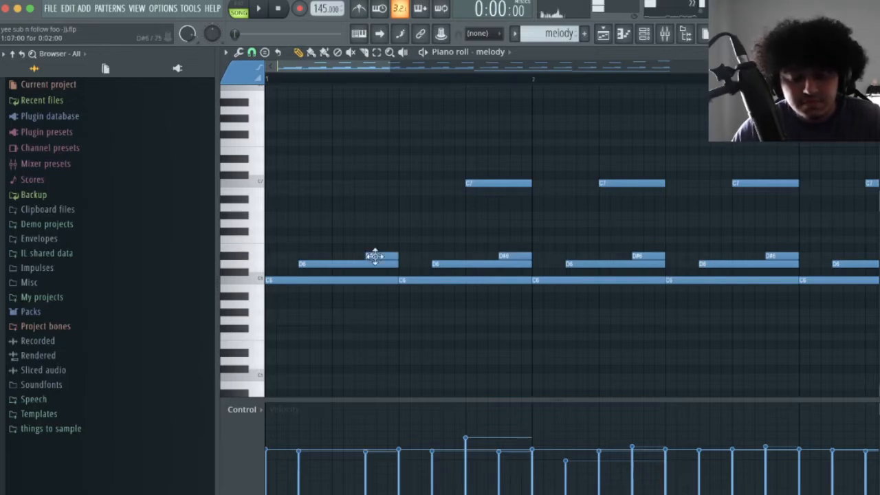
left_click(304, 257)
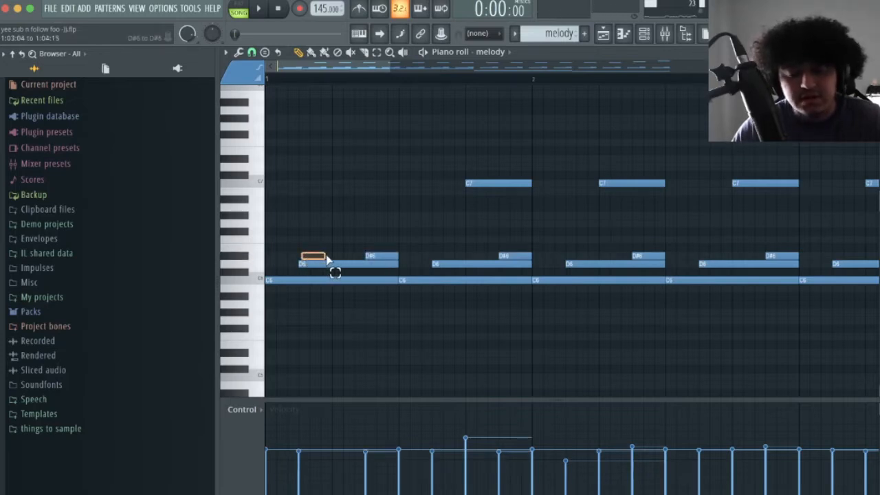
right_click(327, 256)
key("space")
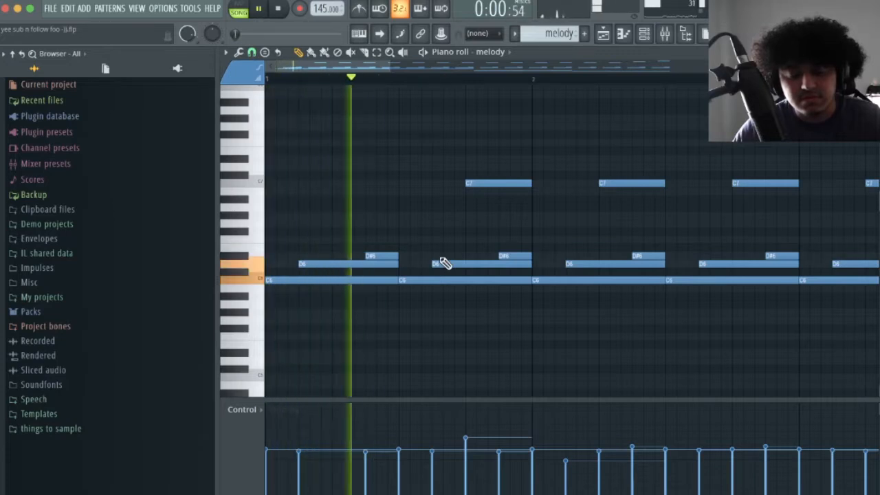
key("space")
- Add a C7 note at 1:05:00, lengthen it to end with the first D6 note, and play back the phrase
scroll(422, 240, "up", 1)
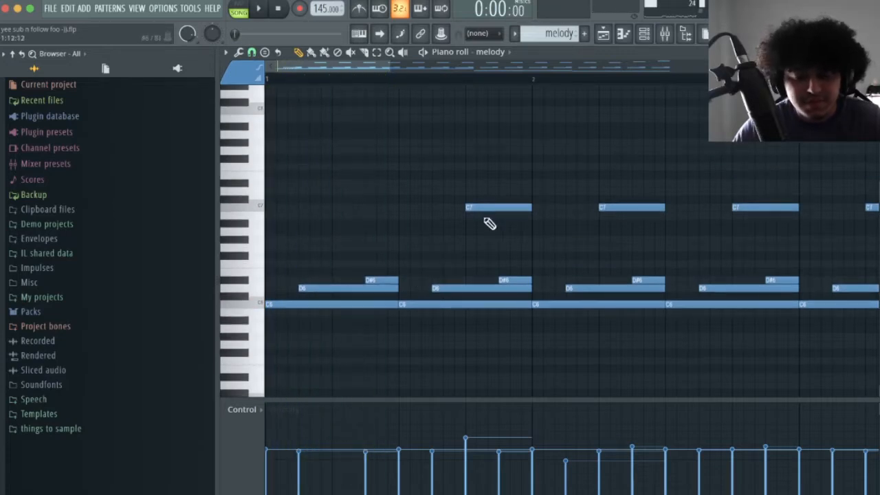
left_click_drag(321, 324, 286, 295)
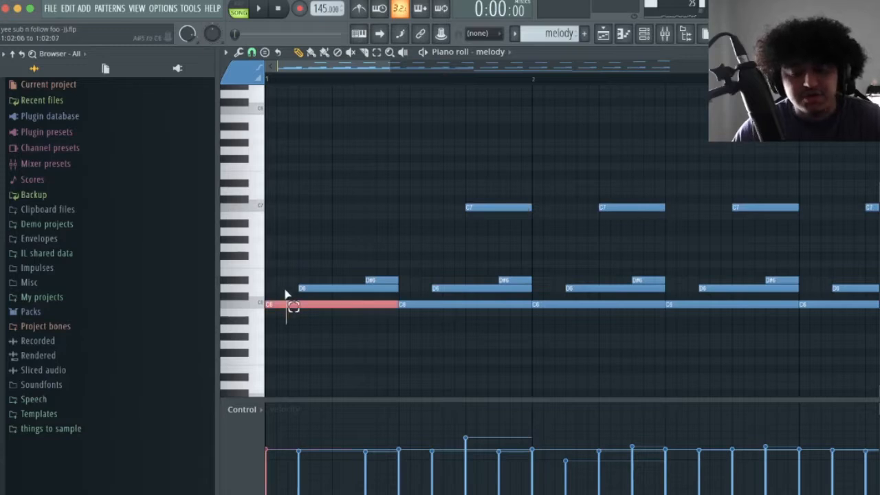
left_click(371, 237, "ctrl")
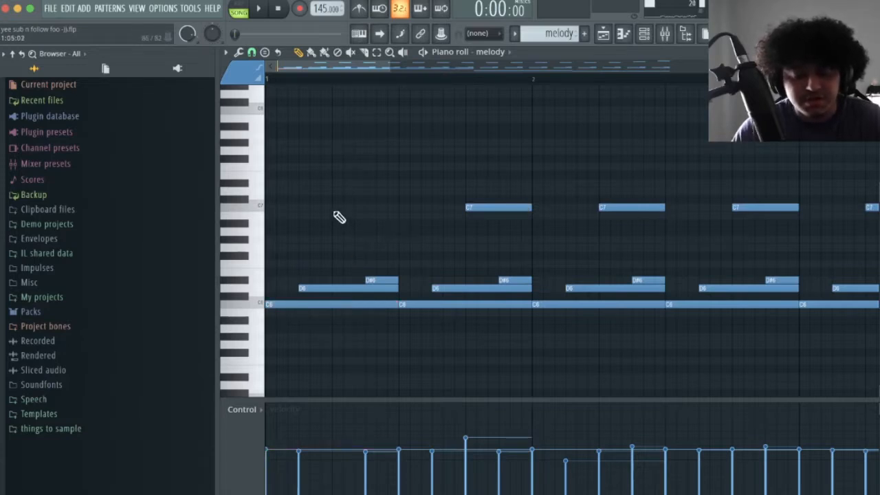
left_click(336, 208)
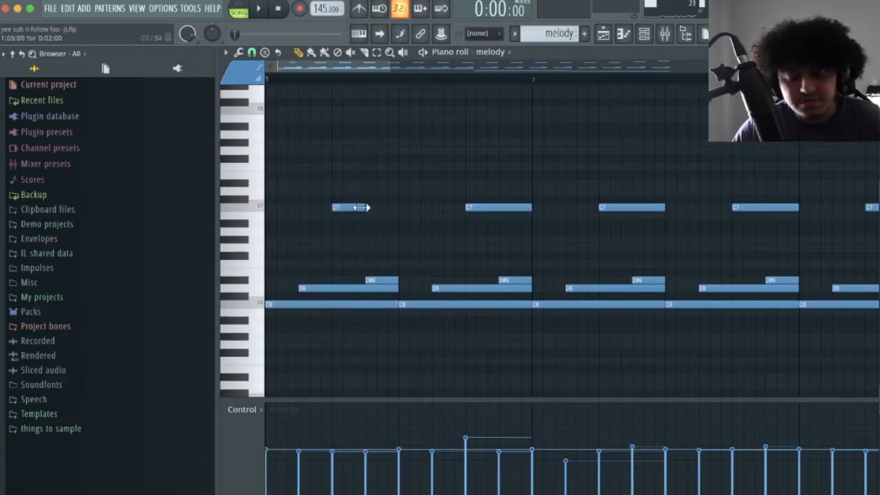
left_click_drag(360, 207, 395, 207)
key("space")
scroll(477, 66, "down", 5)
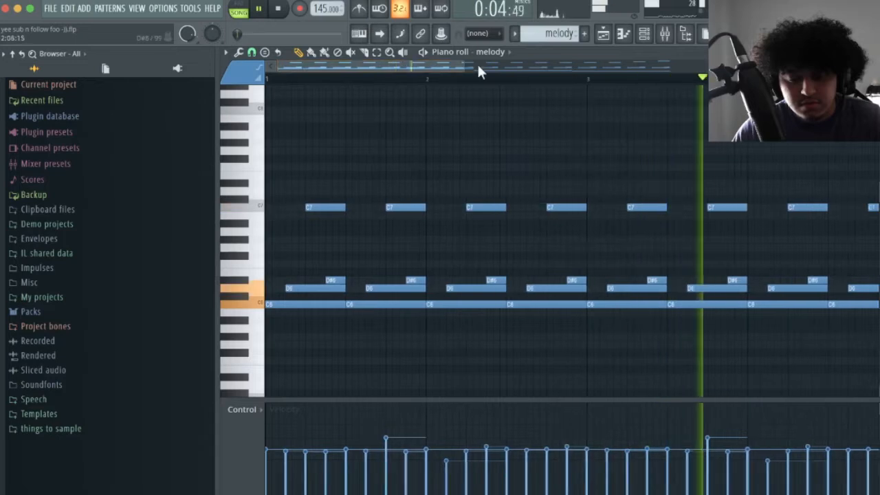
key("space")
- Delete the C7, D#6, D6 and C6 notes from the first half of bar 1
scroll(476, 65, "up", 6)
scroll(453, 220, "down", 4)
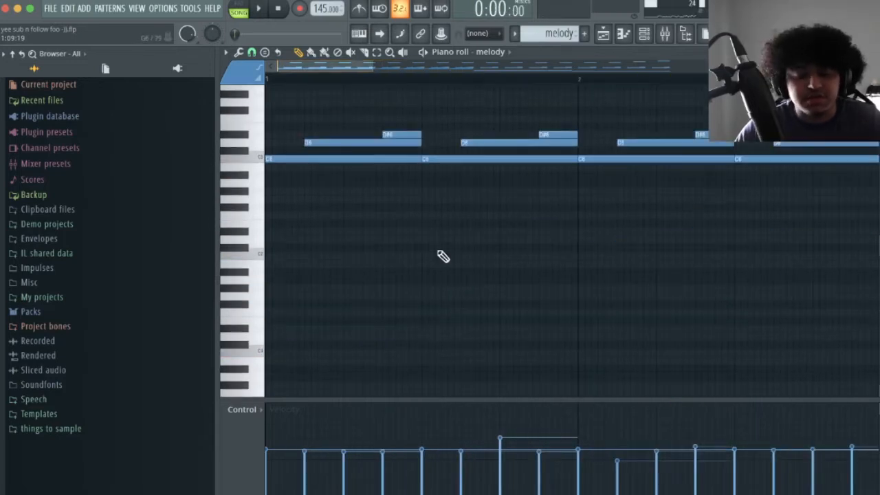
scroll(310, 241, "up", 1)
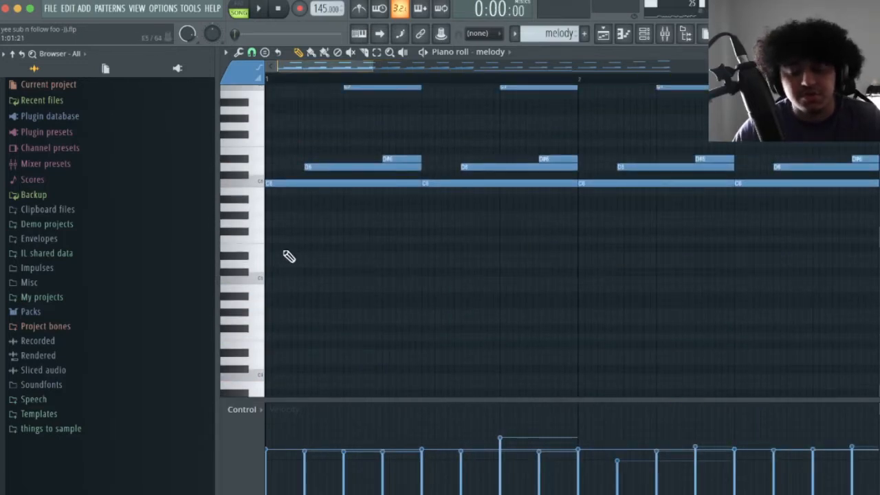
scroll(282, 266, "up", 1)
right_click(381, 110)
right_click(402, 183)
right_click(343, 191)
right_click(309, 207)
- Rebuild the phrase from E5 in the first half of bar 1, adding F#5 and G5 notes that end together with it
left_click(269, 272)
left_click_drag(341, 273, 416, 274)
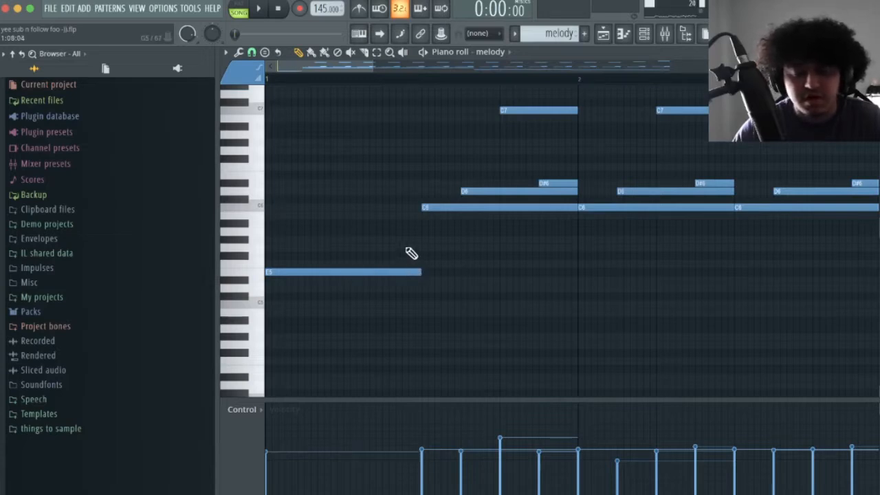
scroll(376, 201, "down", 4)
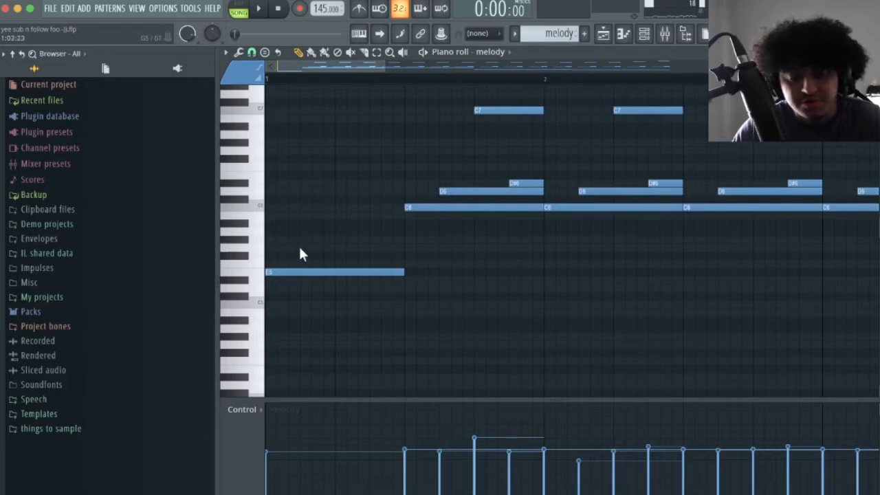
left_click(300, 247)
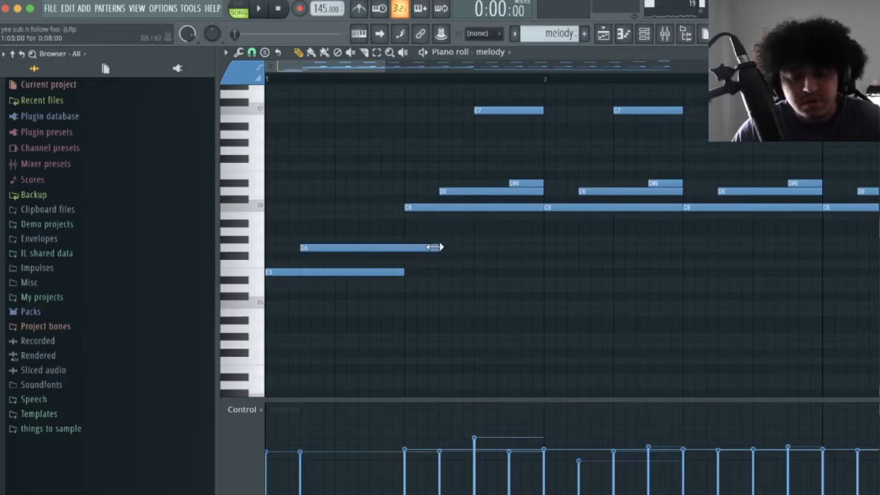
left_click_drag(440, 247, 398, 250)
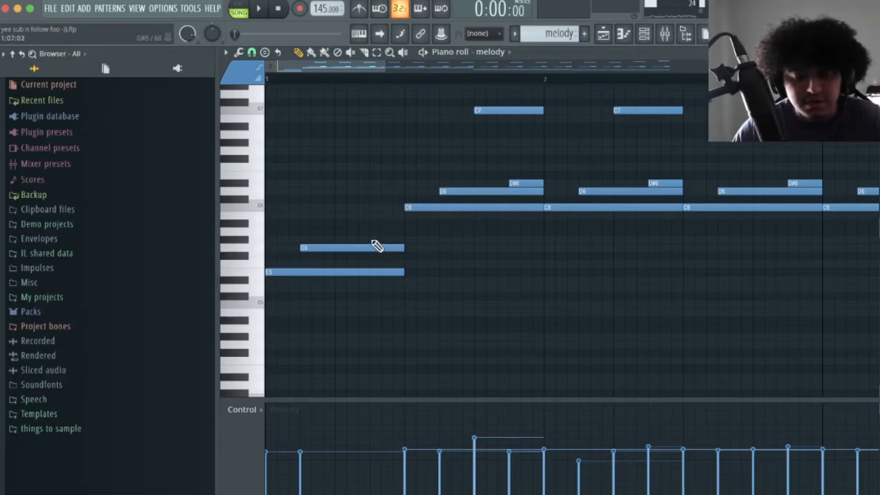
left_click_drag(358, 247, 357, 255)
left_click(372, 246)
left_click_drag(472, 247, 403, 247)
scroll(412, 247, "up", 1)
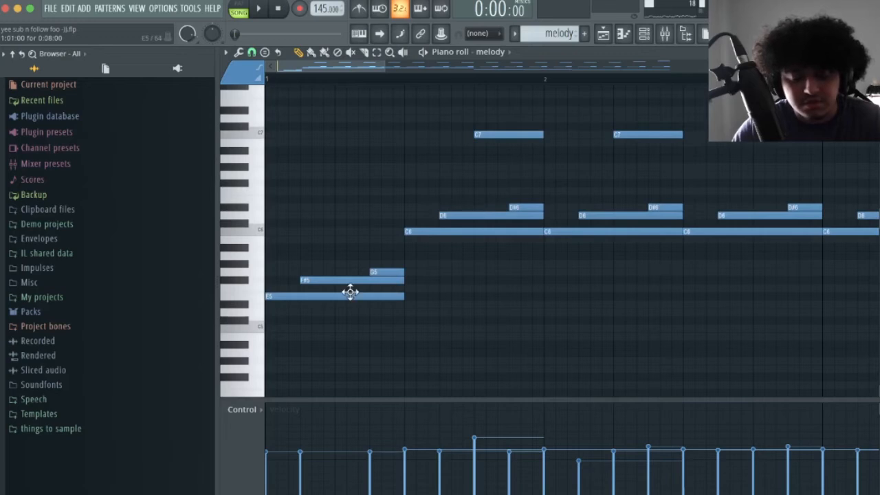
- Replace the trial E5 phrase in bar 1 with the repeating phrase from bar 2, and refill the gap left behind
left_click_drag(307, 331, 274, 296)
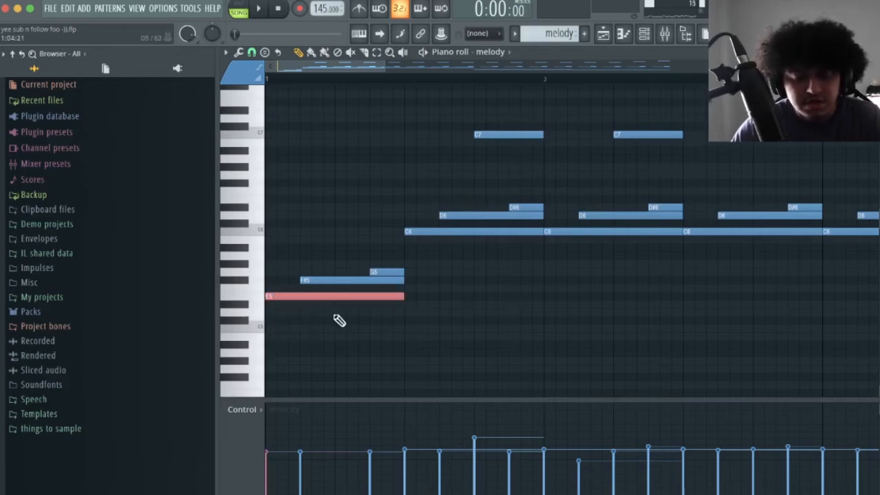
left_click(280, 294)
left_click(298, 288)
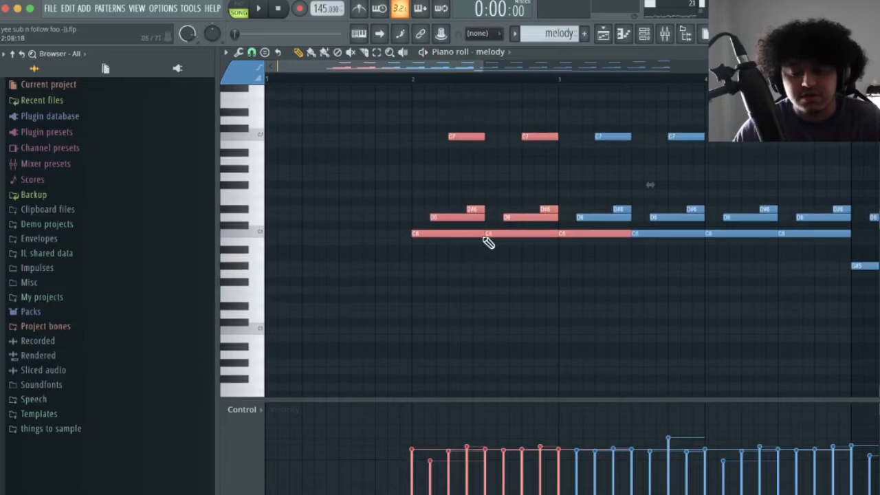
left_click_drag(462, 232, 272, 233)
left_click_drag(507, 260, 473, 232)
key("super+b")
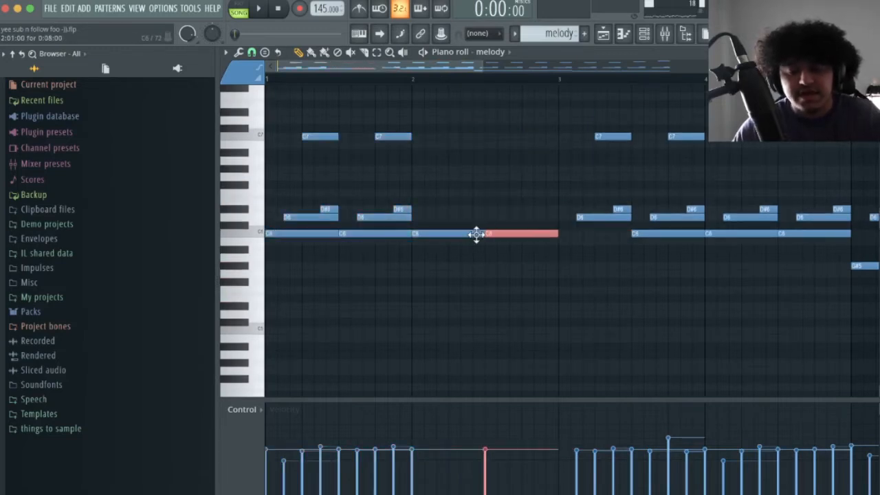
right_click(475, 234)
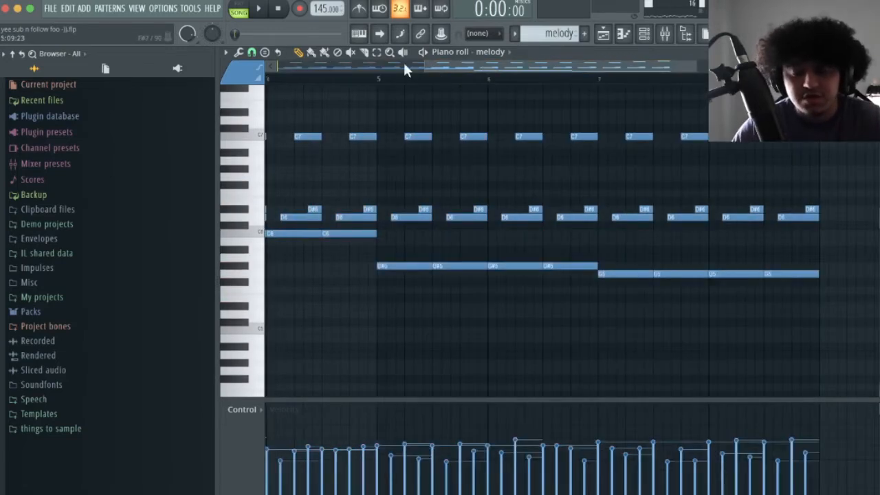
- Play the full eight-bar melody and examine its lowest notes by selecting the C6, G#5 and G5 notes
scroll(434, 66, "down", 5)
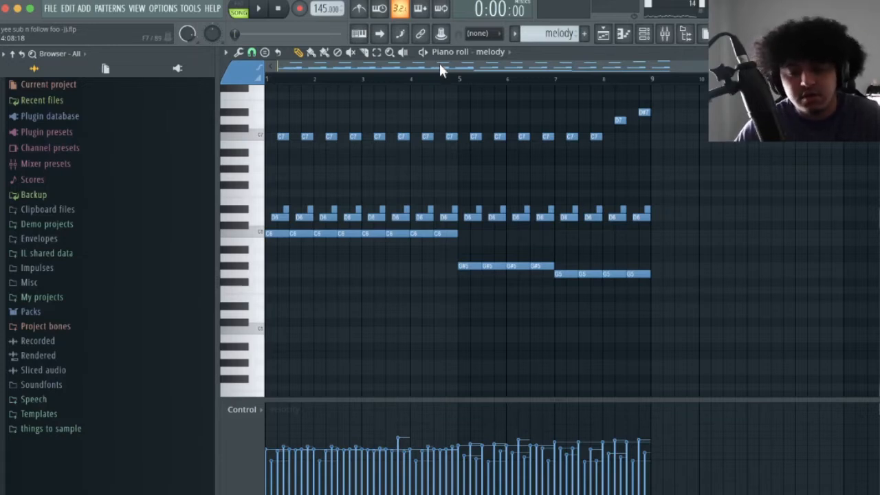
left_click(424, 84)
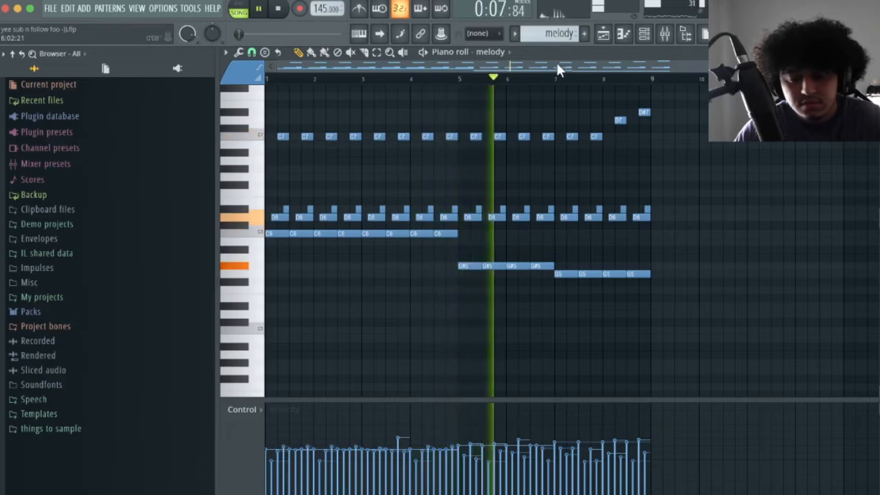
scroll(557, 63, "up", 1)
left_click_drag(693, 316, 394, 262)
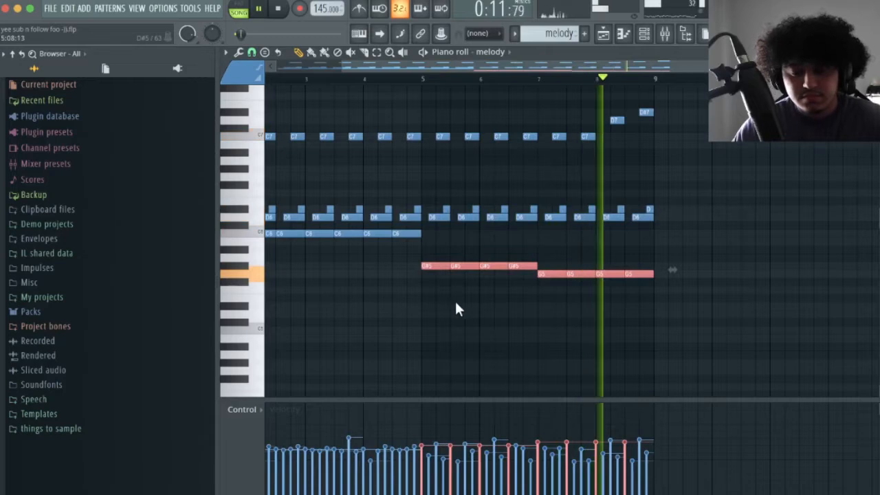
left_click(509, 303)
left_click_drag(652, 301, 269, 237)
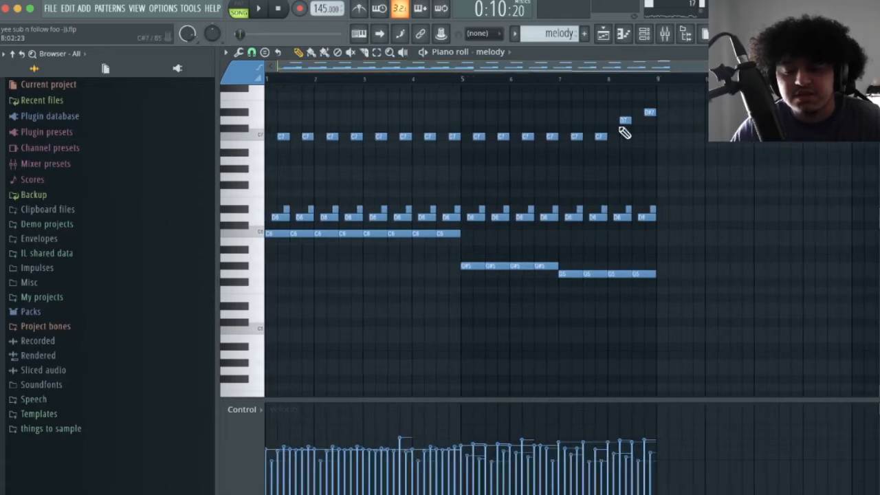
- Examine the upper line by selecting all C7 notes, followed by the closing D7 and D#7 notes in bar 8
left_click(230, 136)
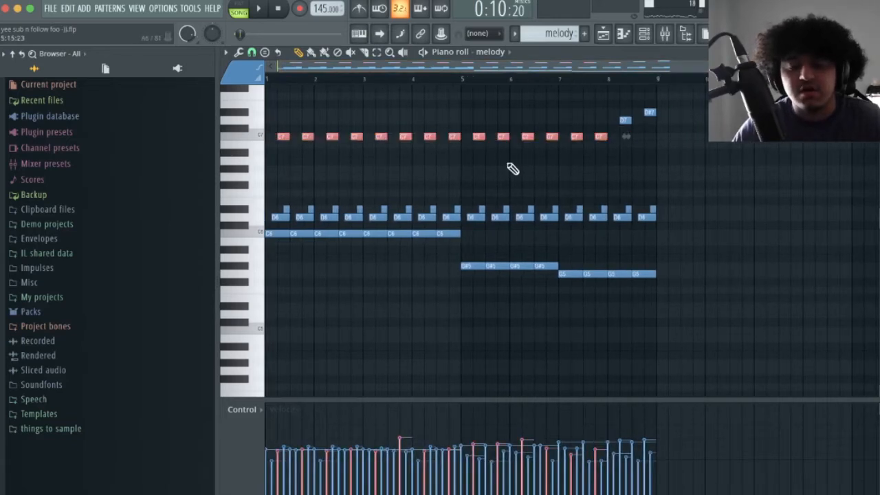
left_click(620, 169, "ctrl")
left_click_drag(621, 136, 655, 77)
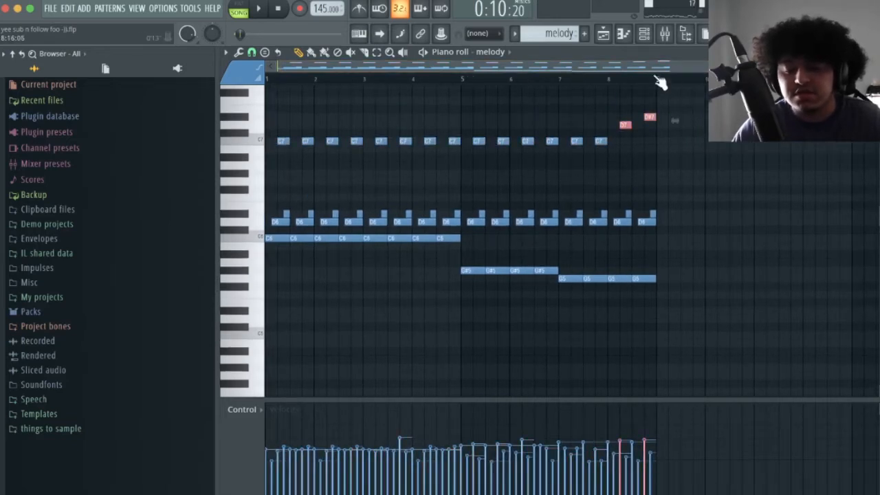
- Select the repeating phrase notes near the end of the melody and raise them one octave
scroll(649, 120, "up", 5)
left_click_drag(667, 249, 518, 213)
key("ctrl+Up")
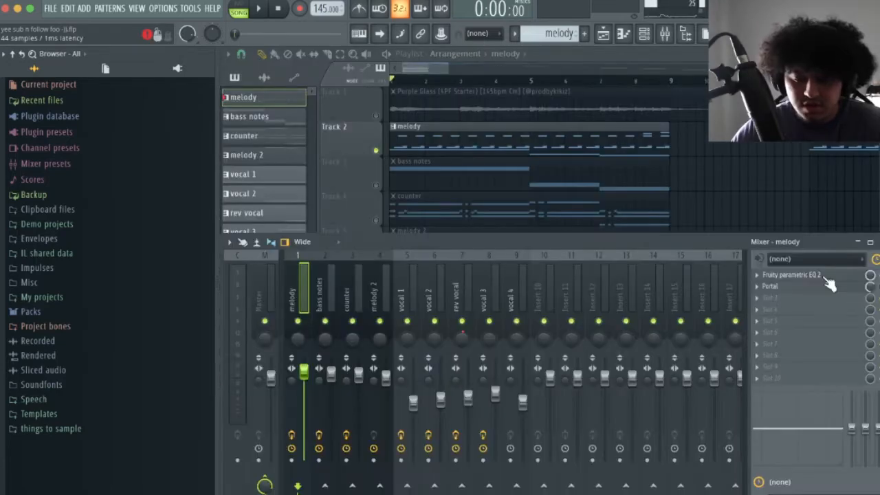
- Examine the melody track's effects, checking Fruity Parametric EQ 2 during playback and opening Portal
left_click(824, 276)
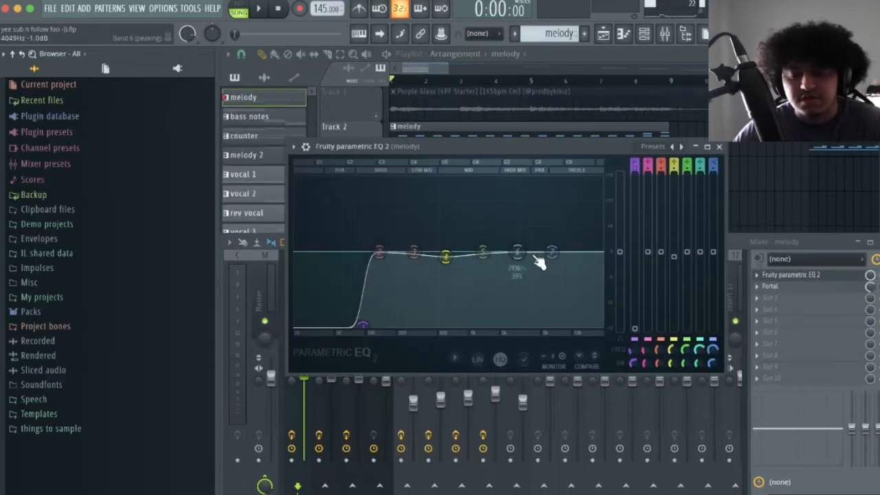
key("space")
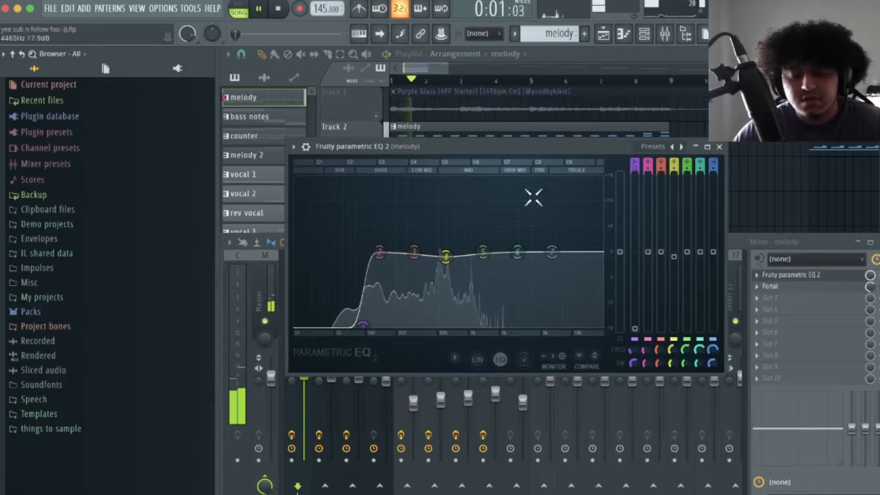
key("space")
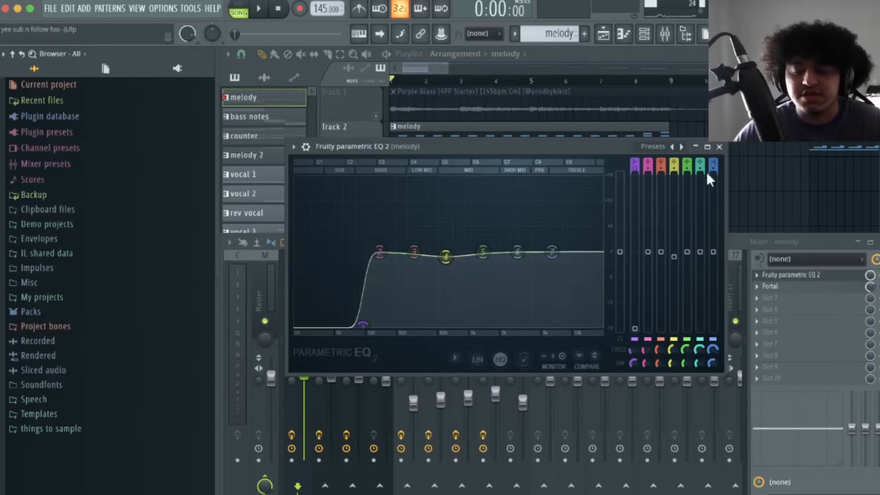
left_click(719, 147)
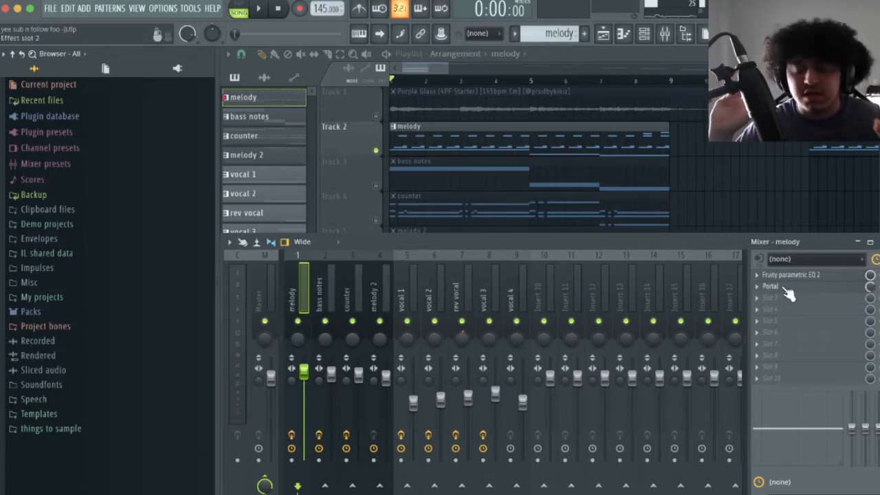
left_click(787, 287)
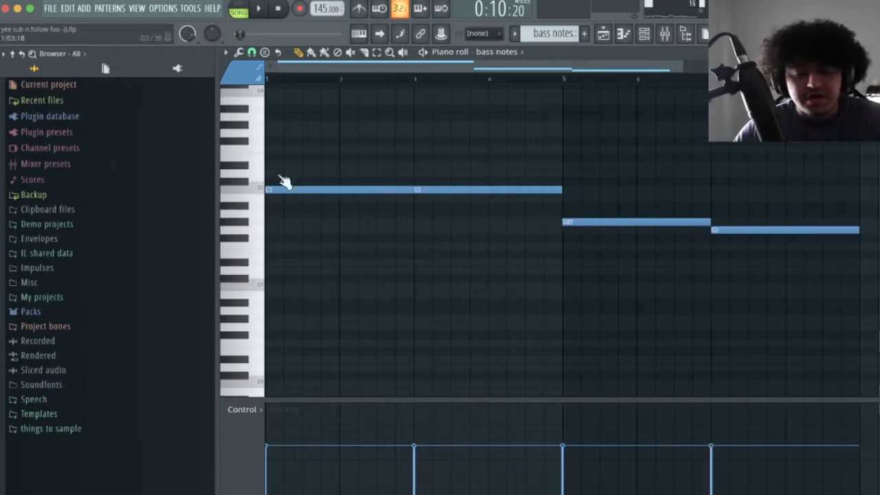
- Clear the bass notes pattern and fill bars 1 to 4 with two two-bar A#2 notes
left_click_drag(732, 250, 294, 128)
key("Delete")
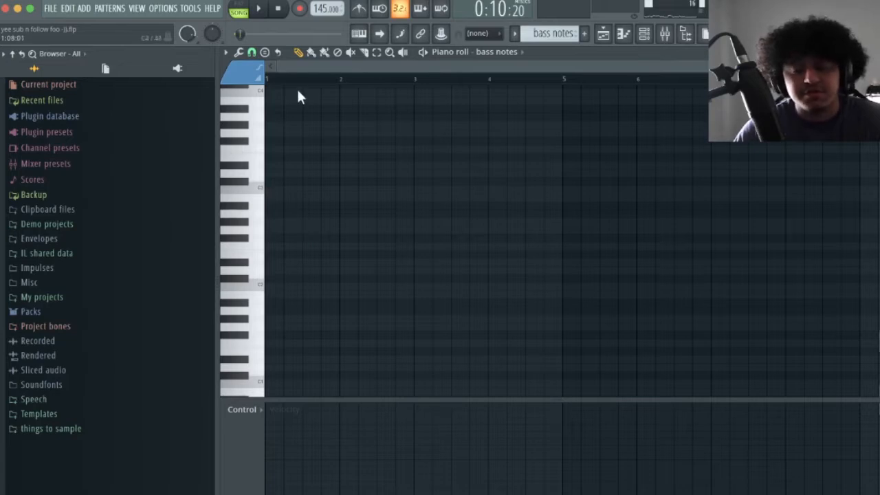
scroll(297, 68, "up", 2)
left_click(296, 207)
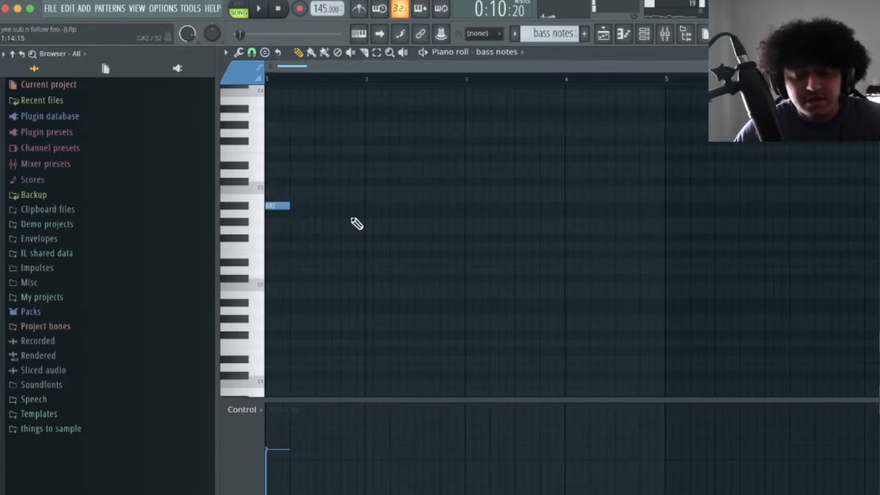
left_click_drag(288, 206, 461, 247)
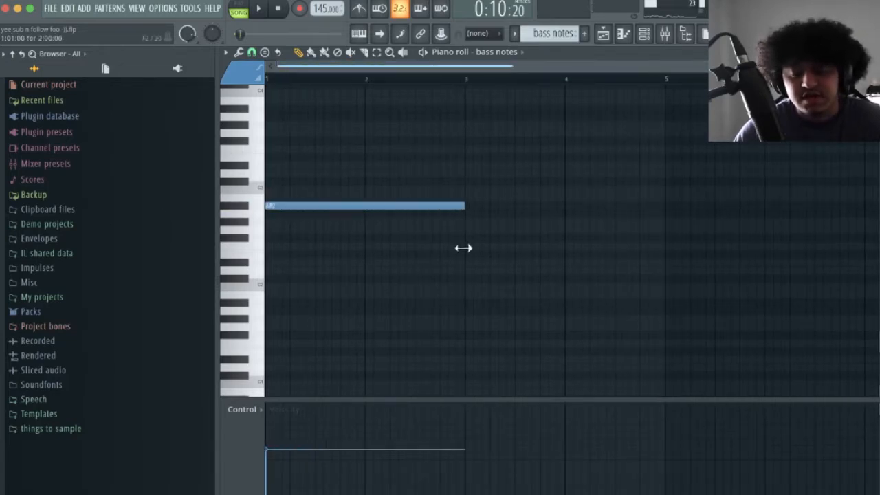
left_click(494, 205)
scroll(506, 67, "down", 2)
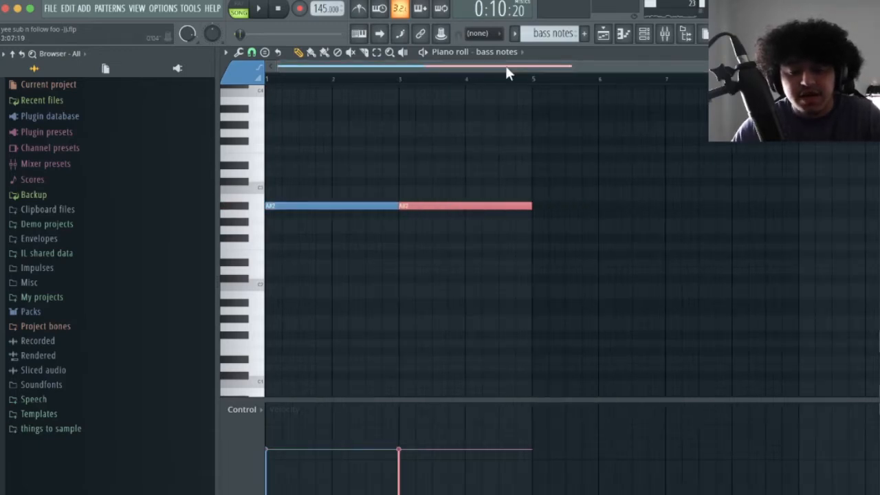
- Extend the bass line through bar 8 with two-bar F#2 and F2 notes, and play it back
key("super+a")
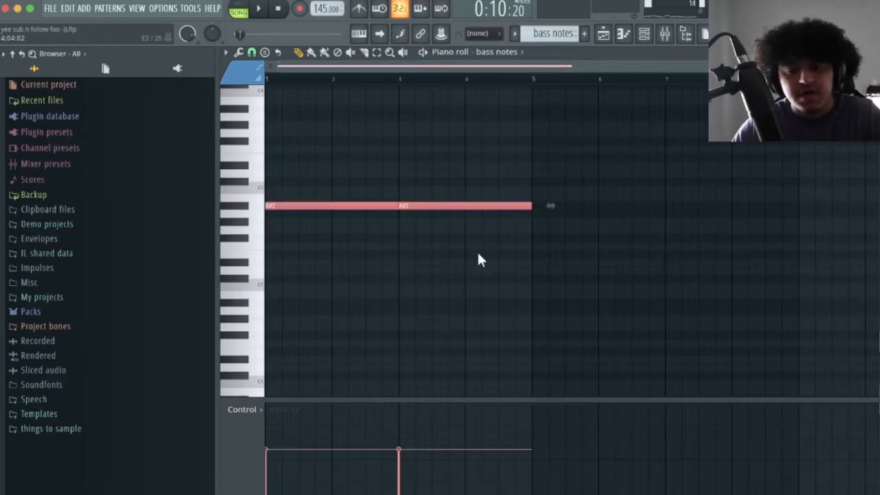
key("ctrl+b")
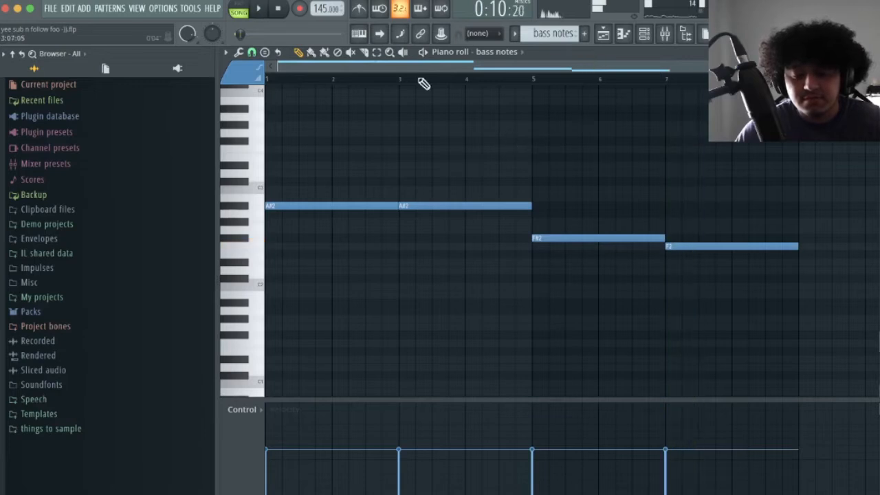
key("space")
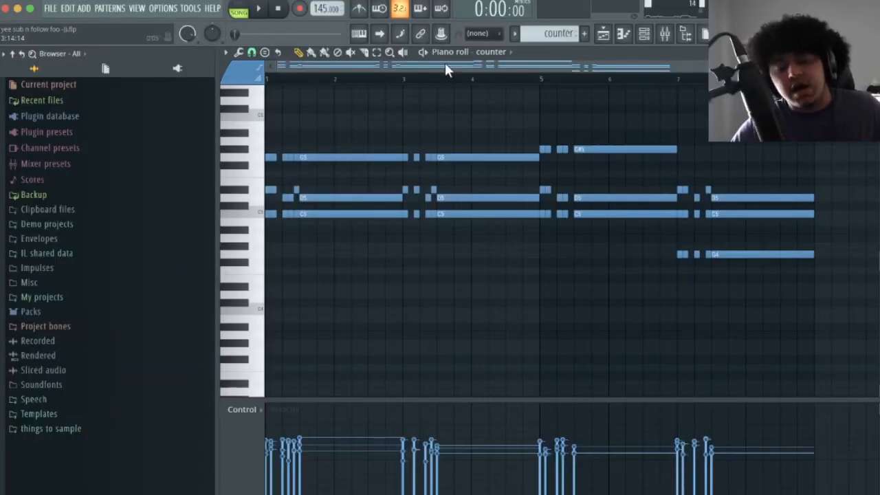
- Delete the opening group of counter chords in bars 1 and 2
scroll(445, 63, "down", 1)
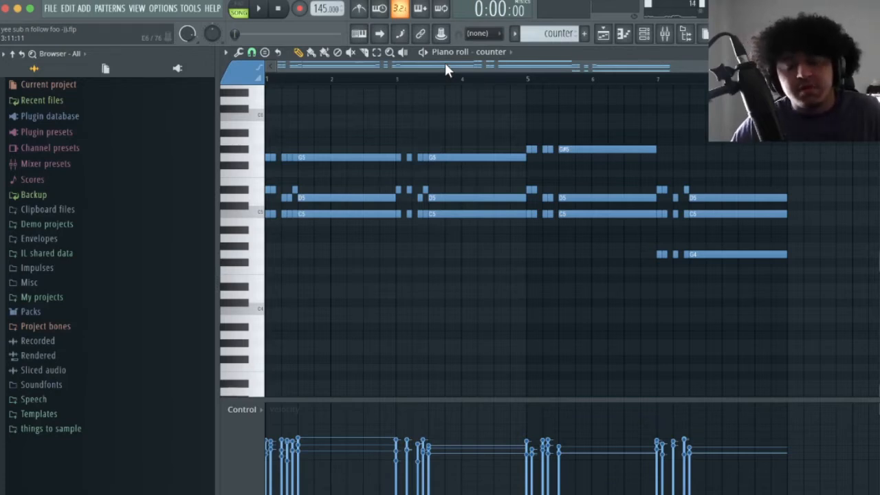
scroll(444, 63, "up", 5)
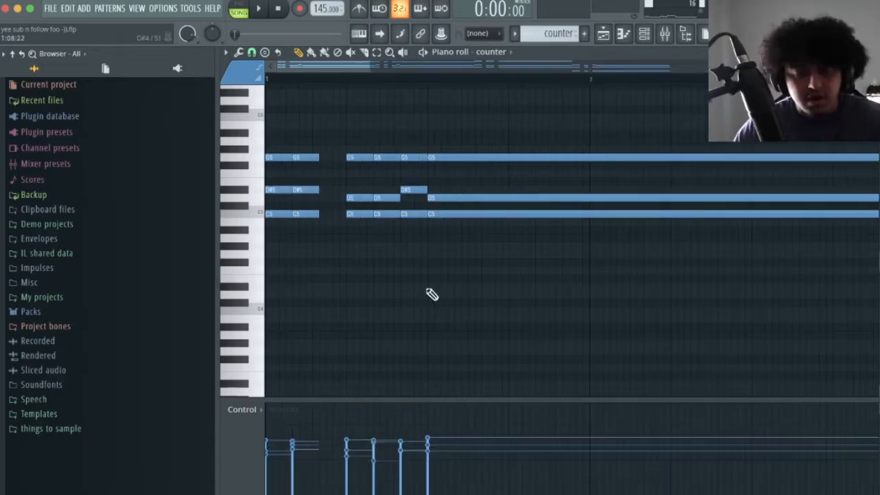
left_click_drag(499, 251, 227, 102)
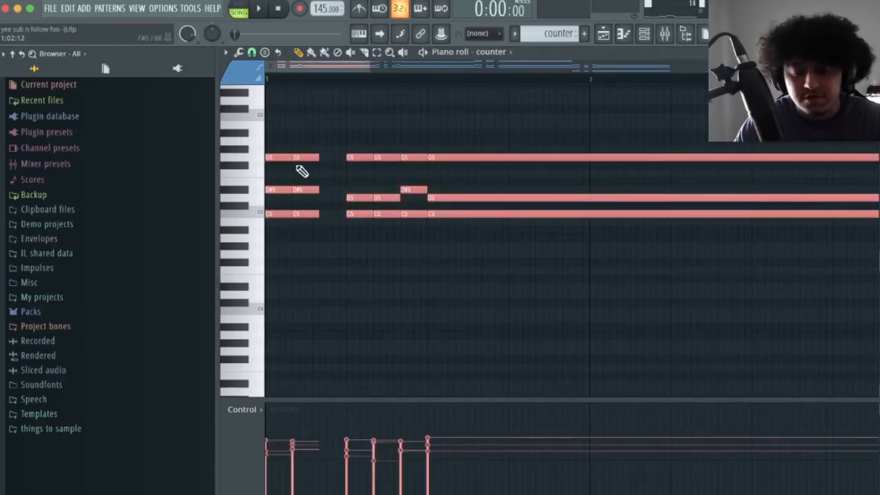
key("Delete")
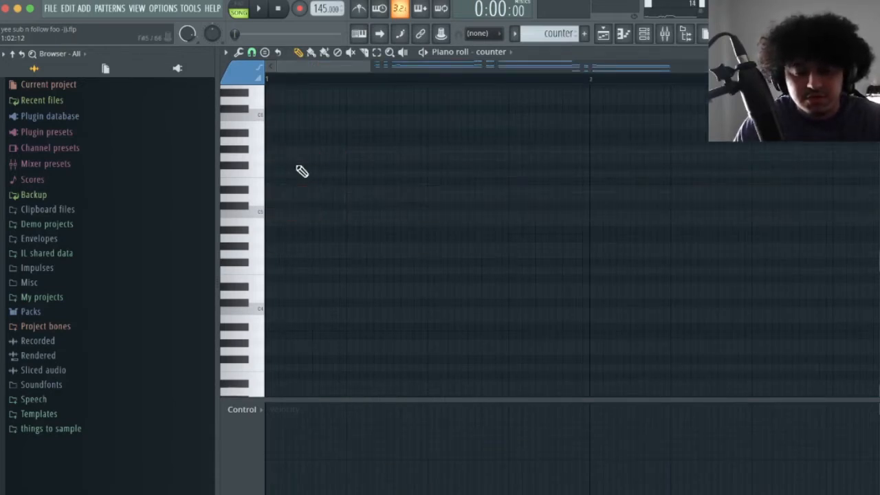
- Build a short chord of C5, D#5 and G5 at the start of bar 1 in the counter pattern
left_click(278, 218)
left_click_drag(329, 214, 345, 214)
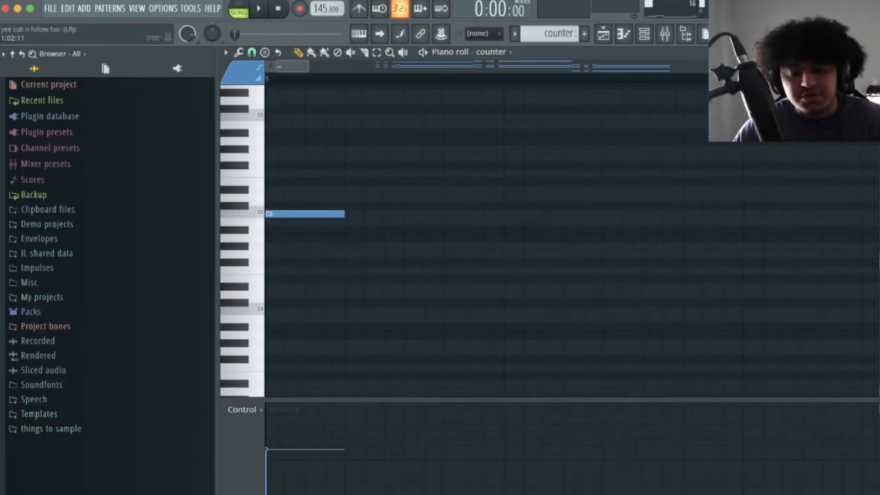
left_click(251, 52)
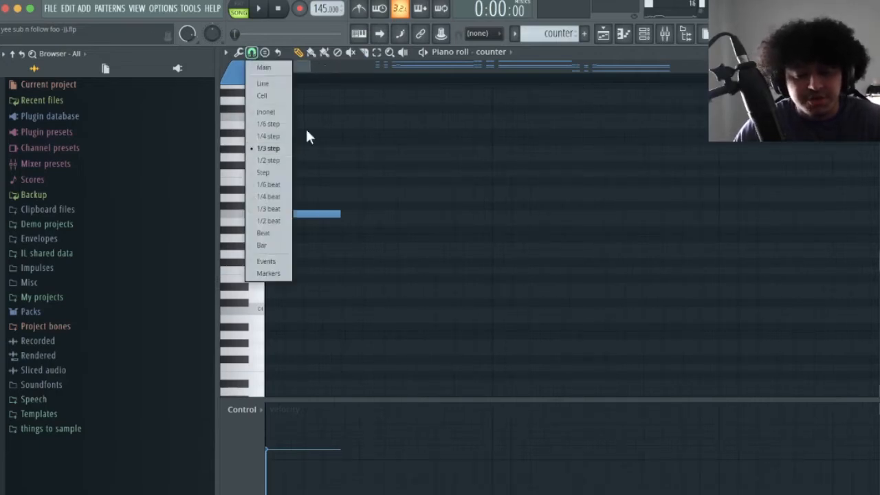
left_click(400, 58)
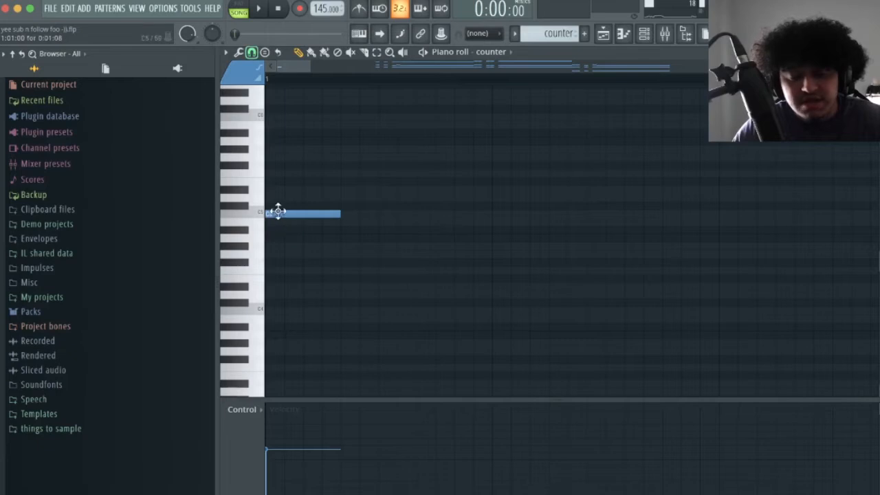
left_click_drag(275, 196, 337, 199)
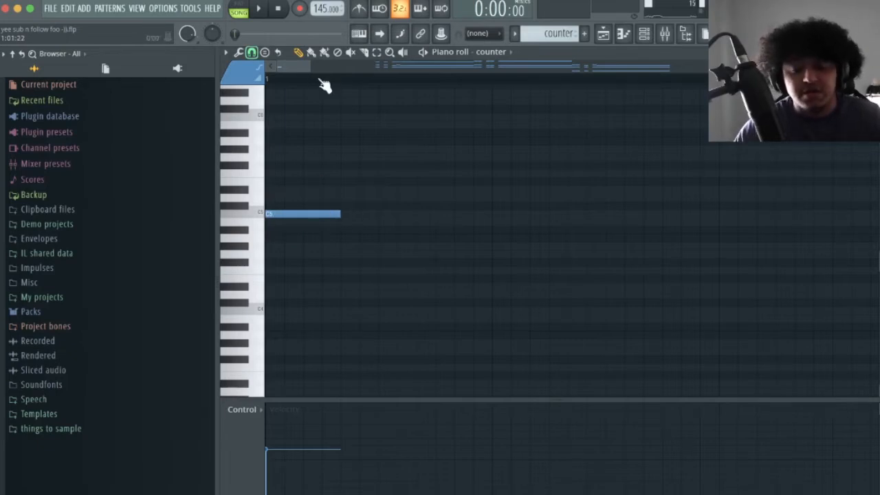
left_click_drag(306, 67, 413, 67)
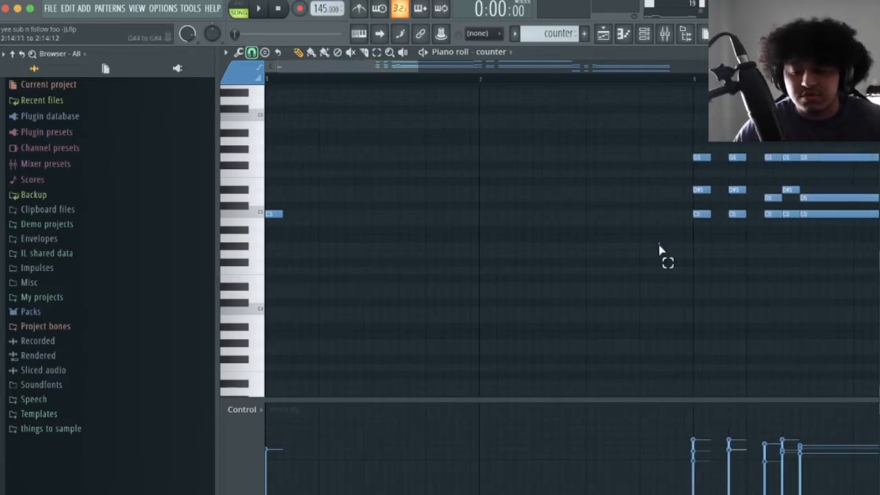
left_click_drag(658, 248, 756, 144)
key("Delete")
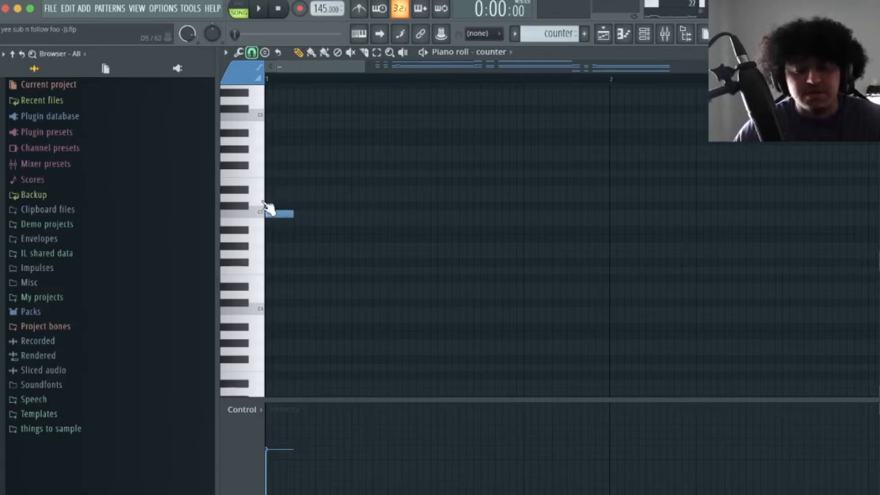
key("ctrl+z")
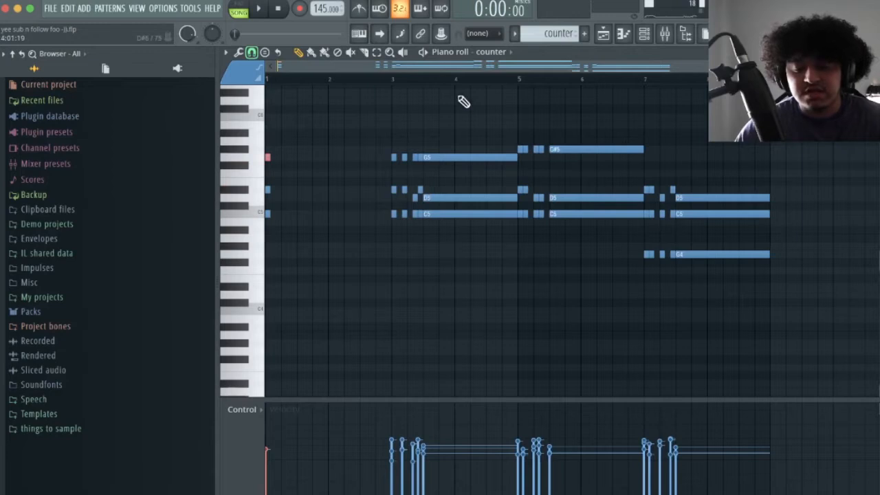
- Try the bar 1 chord's G5 note one octave lower and return it to G5
left_click_drag(459, 65, 459, 110)
left_click_drag(366, 66, 363, 66)
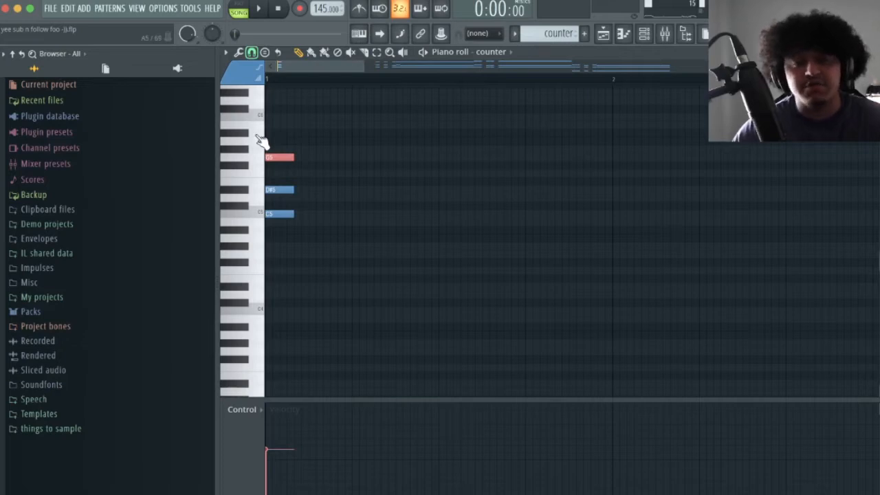
key("ctrl+Down")
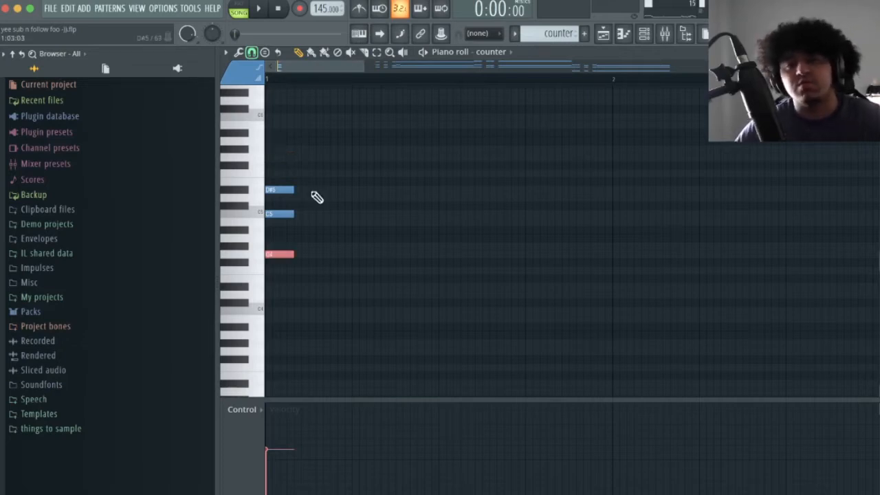
key("ctrl+Up")
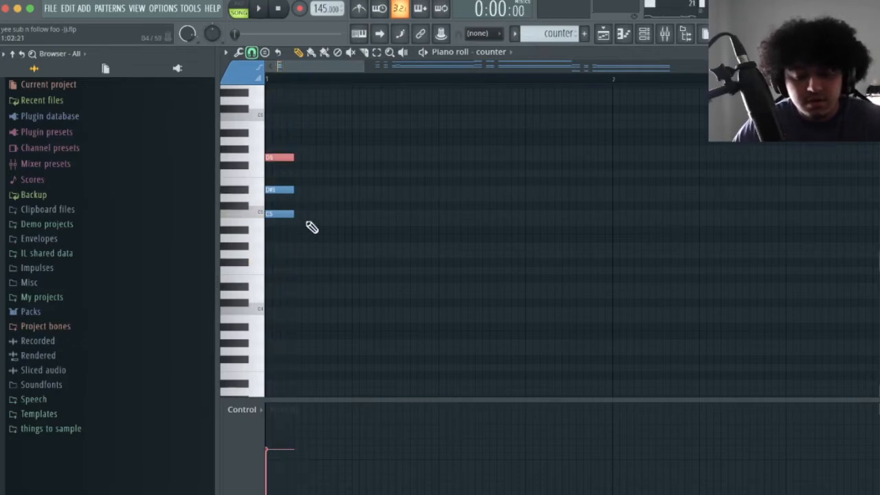
- Select the whole bar 1 chord and duplicate it six times in a row
key("ctrl+a")
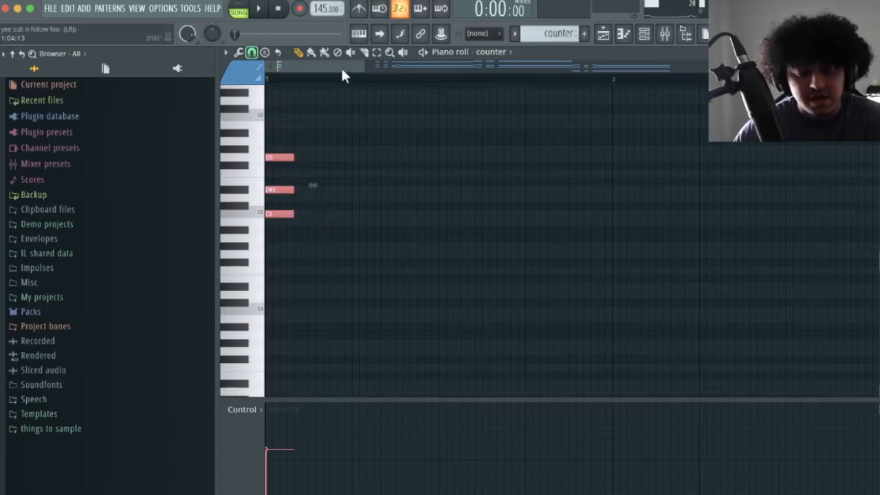
scroll(342, 75, "up", 2)
scroll(342, 79, "down", 1)
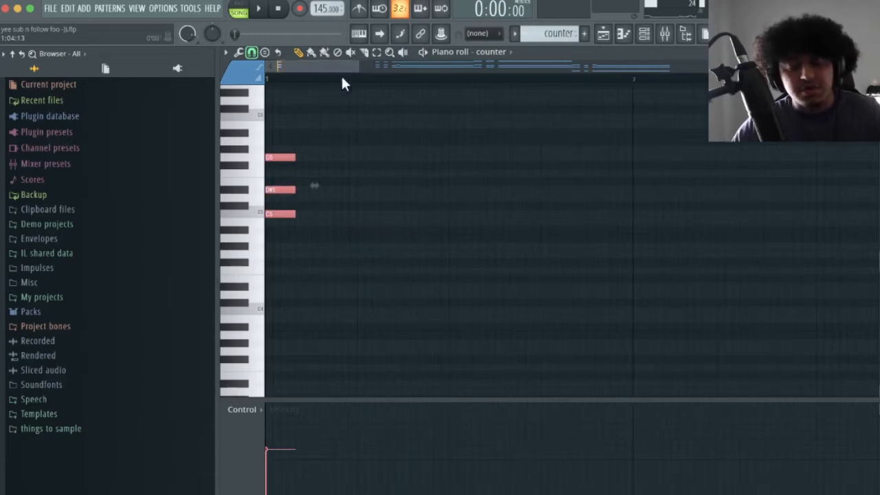
left_click_drag(343, 220, 244, 138)
key("ctrl+b")
key("ctrl+b")
key("ctrl+b")
key("ctrl+b")
key("ctrl+b")
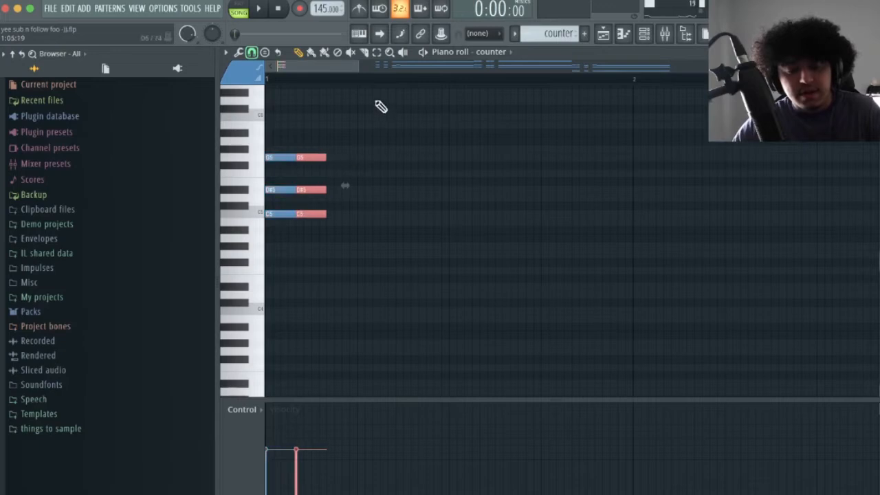
key("ctrl+b")
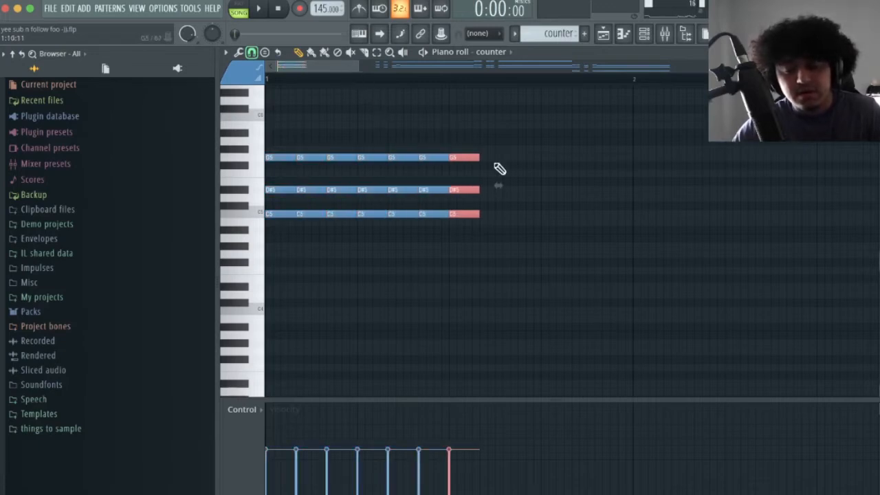
- Try a C6 note above the last duplicated chord in bar 1 and remove it
left_click(466, 160)
scroll(466, 85, "down", 3)
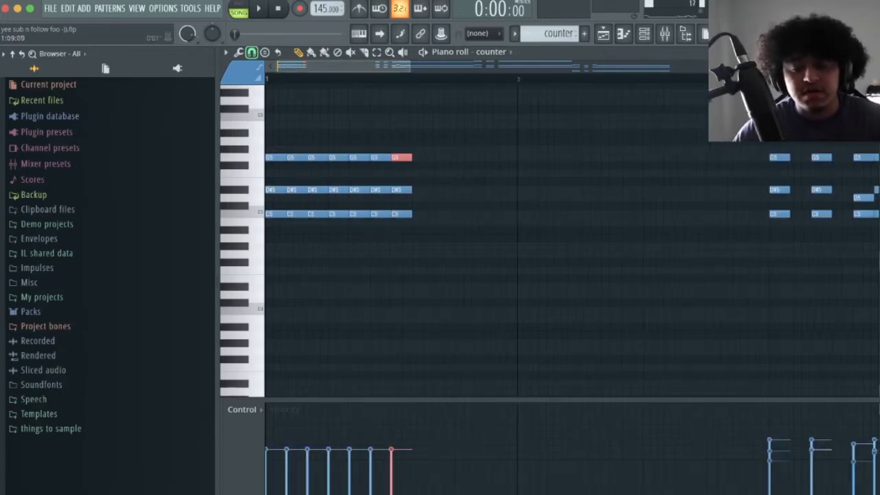
left_click(380, 118)
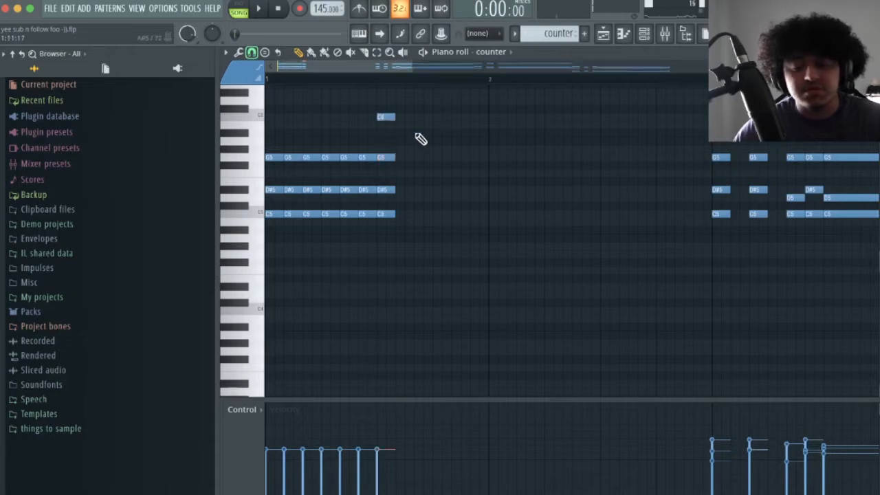
right_click(393, 116)
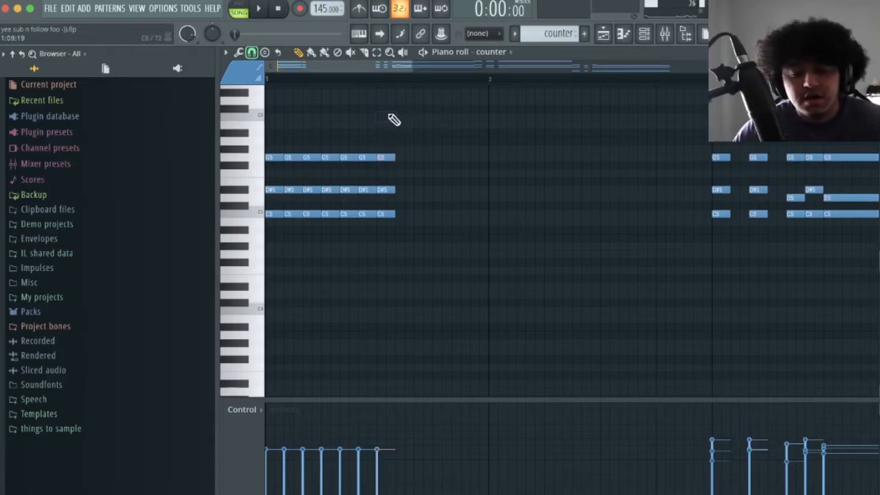
scroll(383, 63, "up", 3)
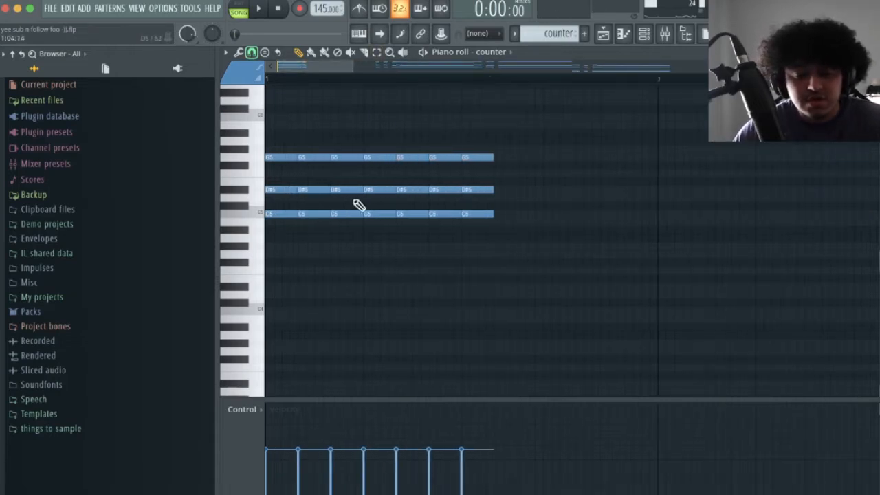
- Select the D#5 and G5 rows of the bar 1 chords in turn and try the G5 row one octave lower
left_click_drag(316, 184, 499, 201)
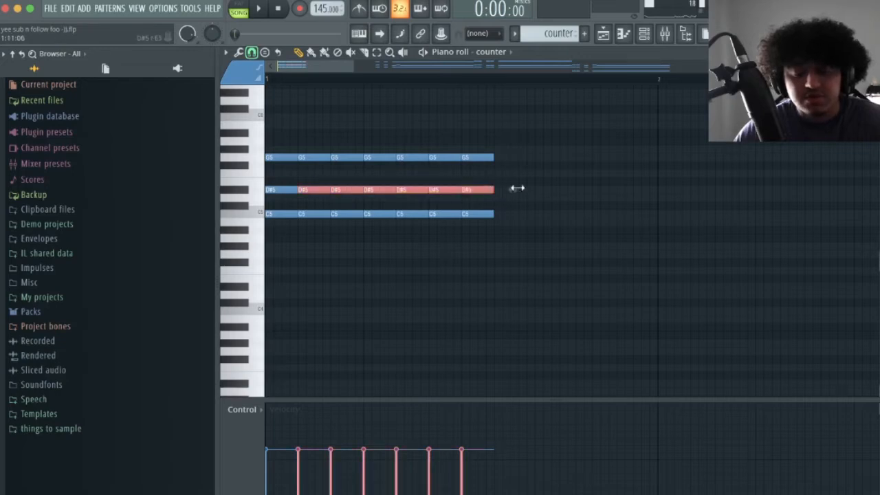
left_click_drag(529, 167, 269, 127)
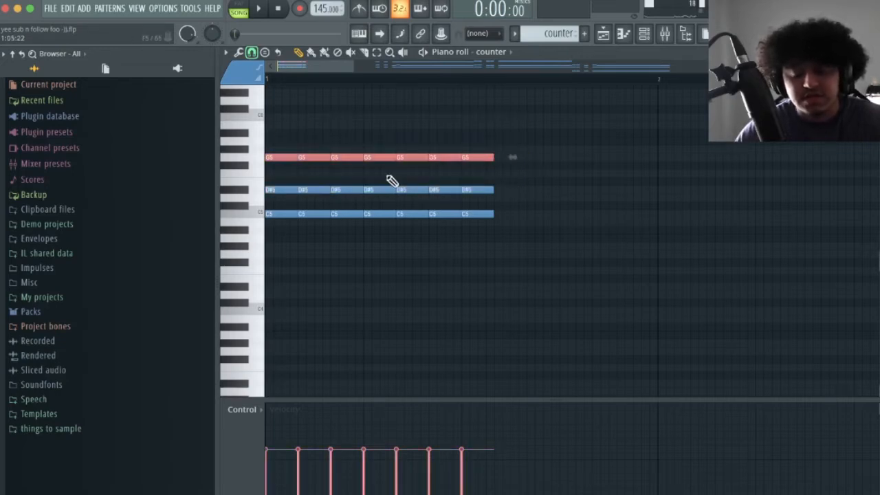
key("ctrl+Down")
key("ctrl+z")
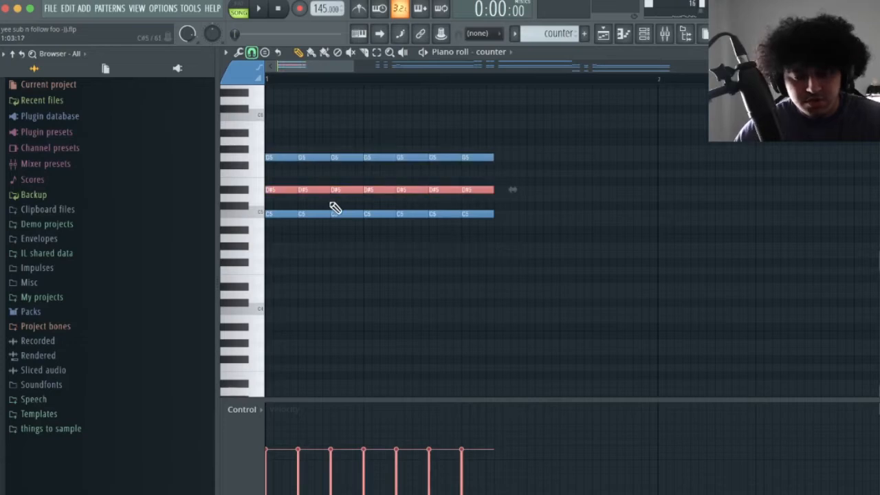
- Try the second and third D#5 notes of bar 1 at E5 and then at D5, playing the chords with each version
left_click(315, 193, "ctrl")
left_click_drag(313, 203, 370, 178)
left_click_drag(354, 209, 320, 191)
key("shift+Up")
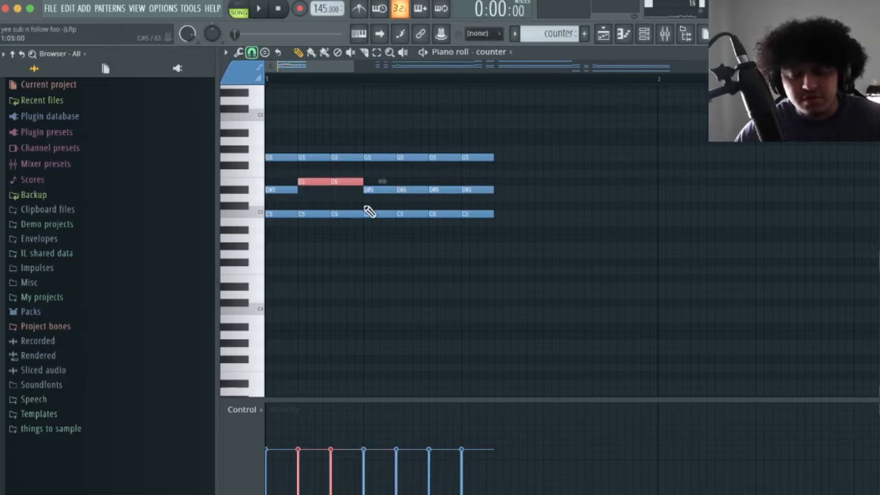
key("space")
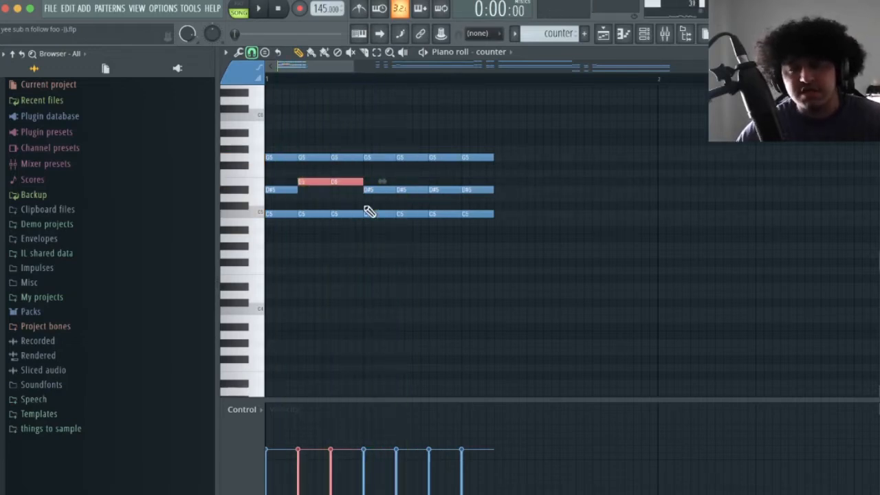
key("shift+Down")
key("shift+Down")
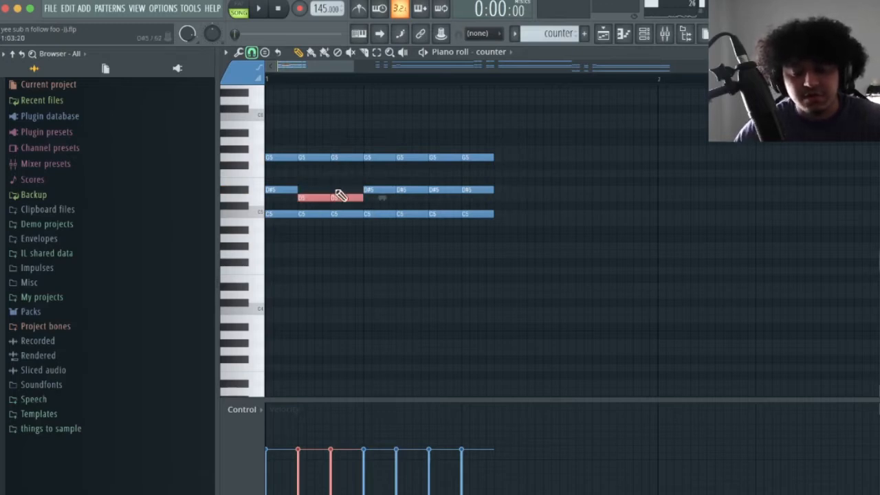
key("space")
key("space")
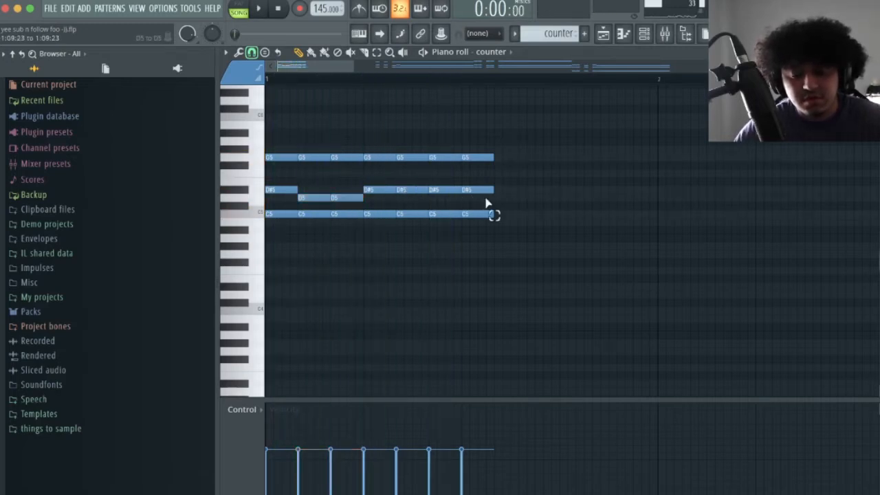
- Lower the fourth to seventh D#5 notes of bar 1 to D5, raise the last one back to D#5 and play the chords
left_click_drag(489, 202, 365, 186)
key("shift+Down")
left_click(465, 198, "ctrl")
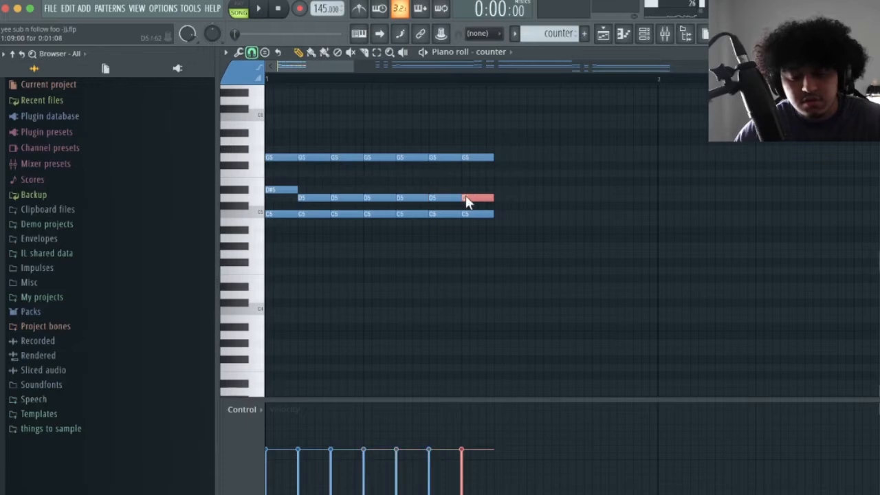
key("shift+Up")
key("space")
key("space")
- Select the second to sixth middle notes of the bar 1 chords and raise them back to D#5
left_click_drag(298, 208, 432, 197)
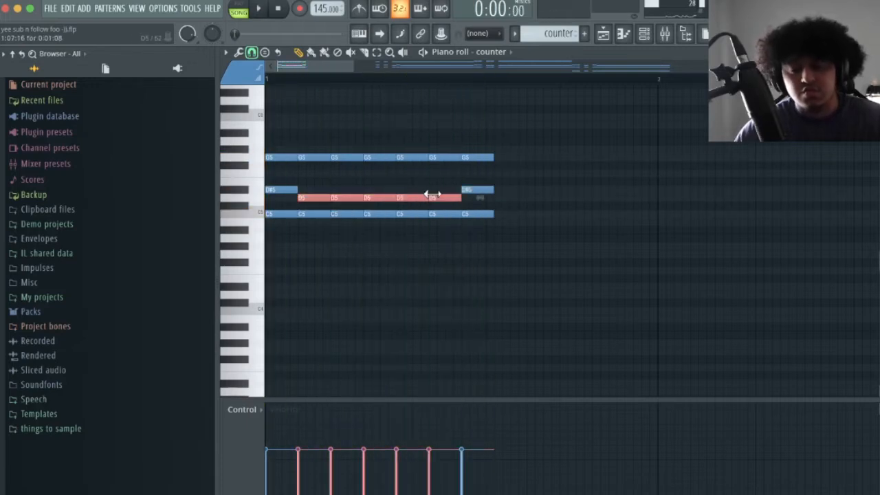
key("shift+Up")
left_click(514, 217, "ctrl")
left_click_drag(353, 67, 370, 67)
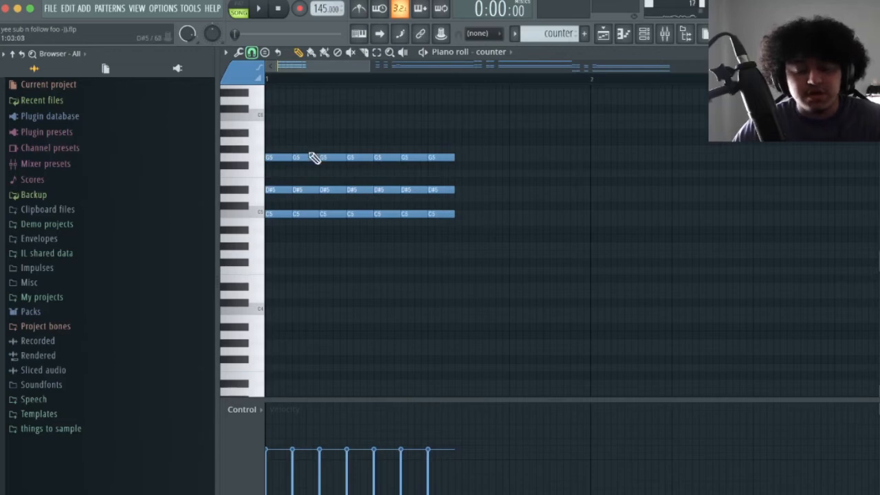
- Erase the second and fourth chords in bar 1 to leave gaps in the rhythm
left_click_drag(310, 157, 319, 239)
left_click_drag(364, 203, 369, 145)
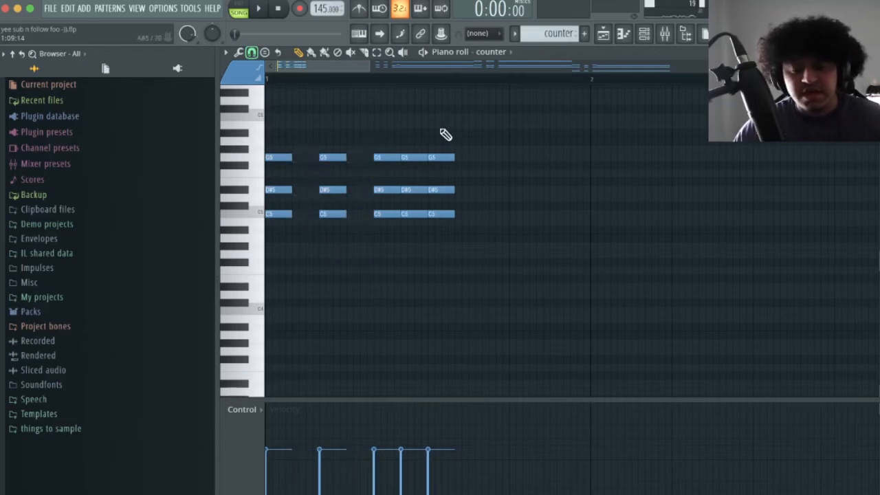
left_click_drag(508, 230, 217, 134)
left_click(567, 245, "super")
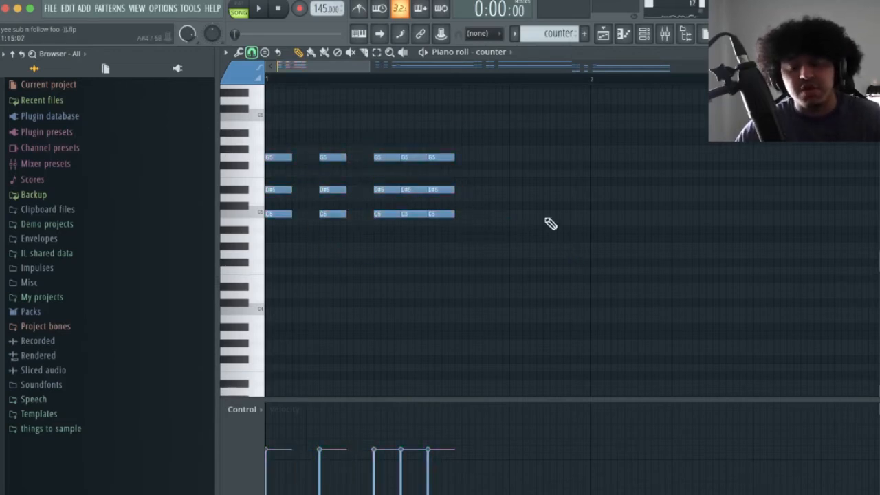
right_click(333, 213)
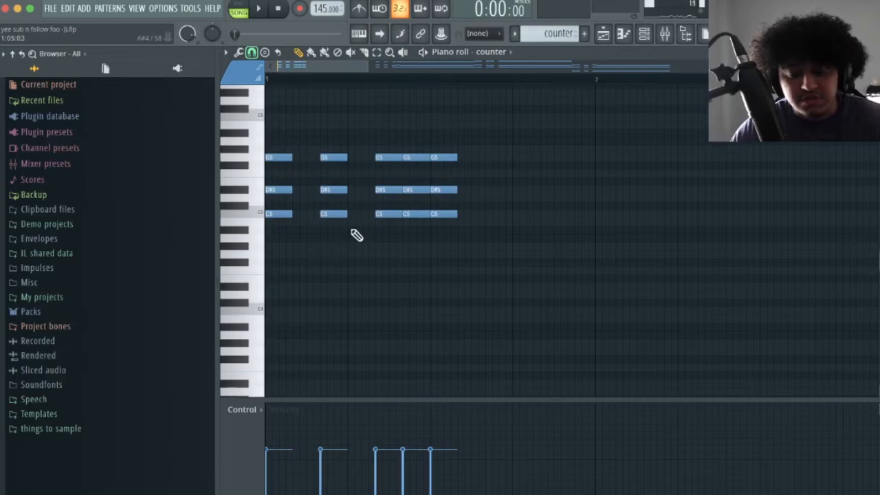
- Remove the demonstration chords from bar 1 and put the original chord sequence from bar 3 back at the start of the pattern
left_click_drag(368, 66, 409, 67)
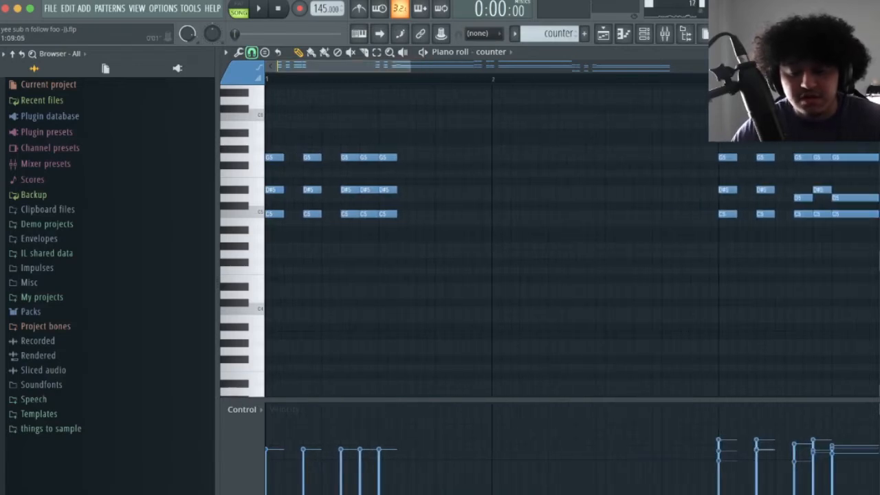
left_click_drag(649, 274, 830, 157)
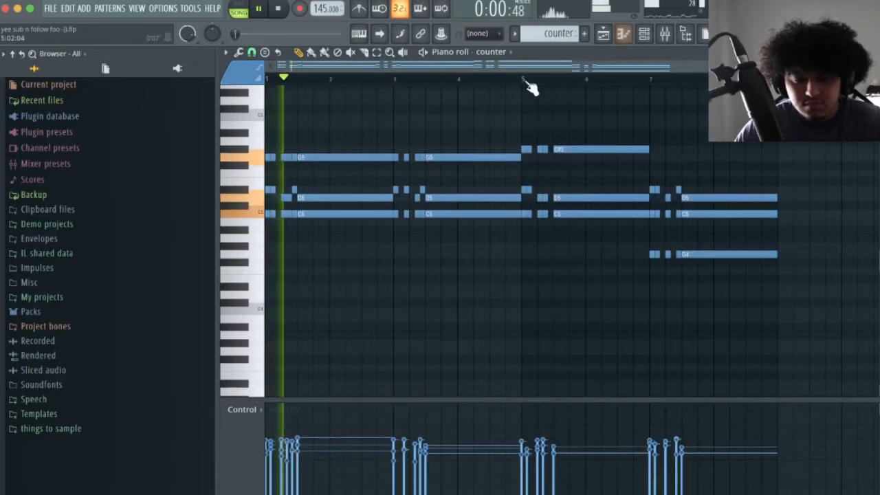
- Play the counter pattern from the start, follow its chords up to bar 6 and stop playback
left_click_drag(748, 66, 715, 67)
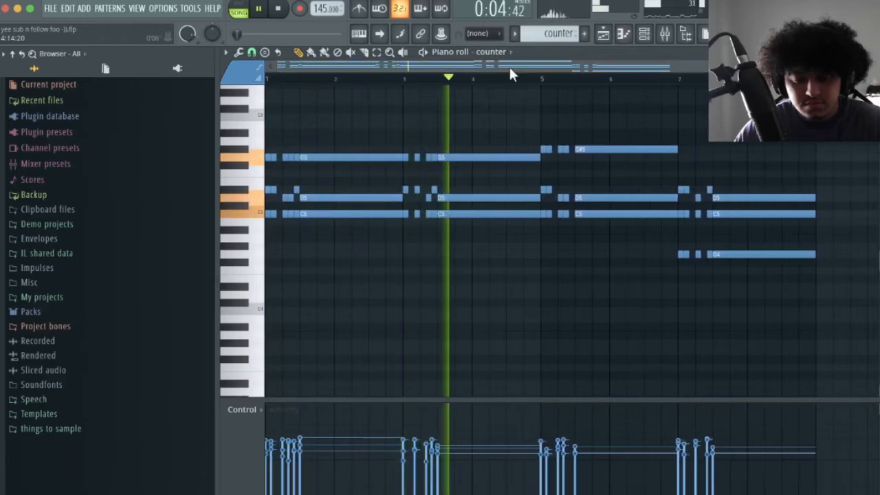
left_click_drag(510, 68, 528, 68)
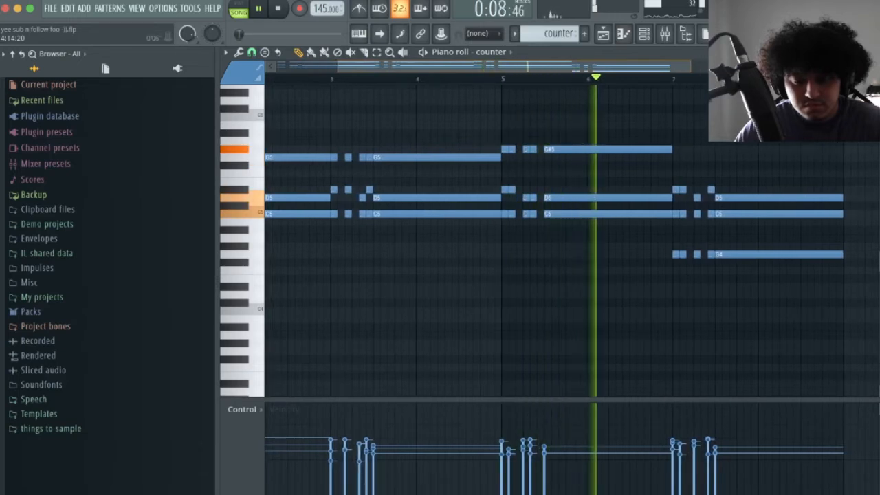
key("space")
- Highlight the second-half chords in bars 5 to 8 and the G#5 notes in bars 5 and 6, and clear the selection
left_click_drag(504, 249, 422, 128)
left_click(421, 127)
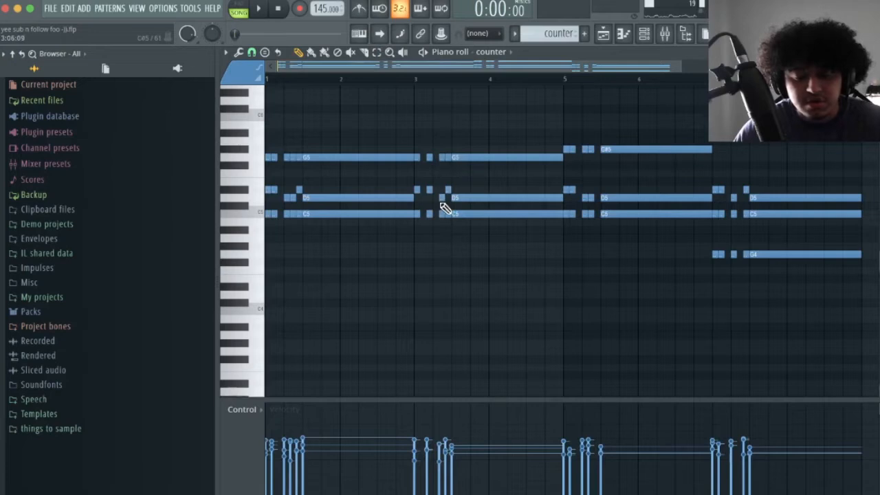
mouse_move(496, 68)
left_mouse_down()
mouse_move(541, 68)
mouse_move(541, 78)
mouse_move(539, 69)
mouse_move(457, 69)
mouse_move(497, 69)
left_mouse_up()
left_click_drag(777, 290, 393, 105)
left_click_drag(389, 185, 736, 371)
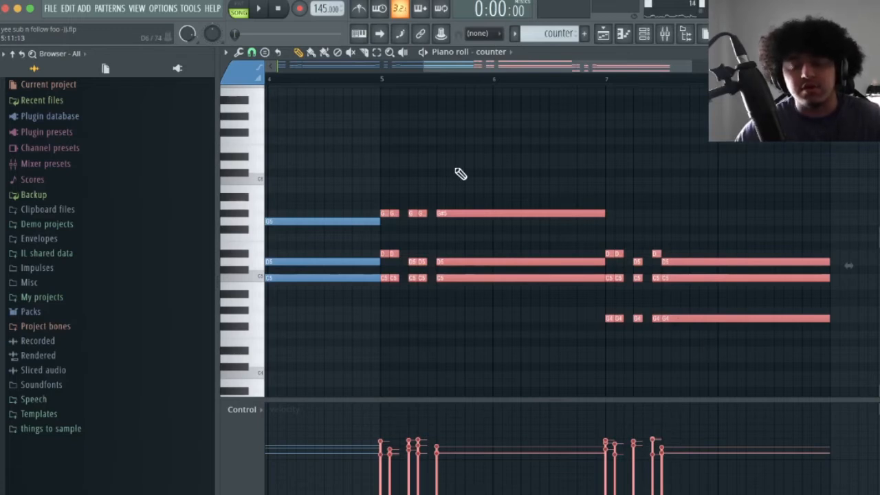
scroll(460, 174, "down", 2)
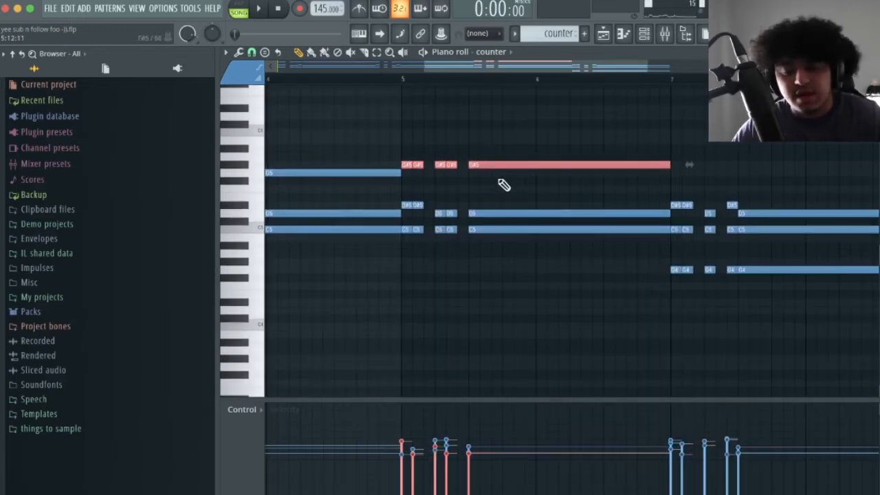
left_click(323, 103, "super")
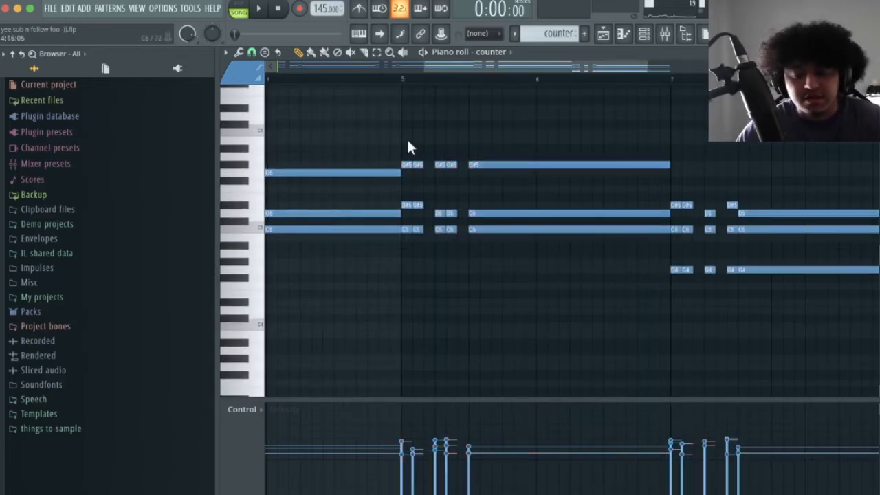
- Try the G#5 notes in bars 5 and 6 one octave lower at G#4 and return them to G#5
left_click_drag(465, 179, 412, 165)
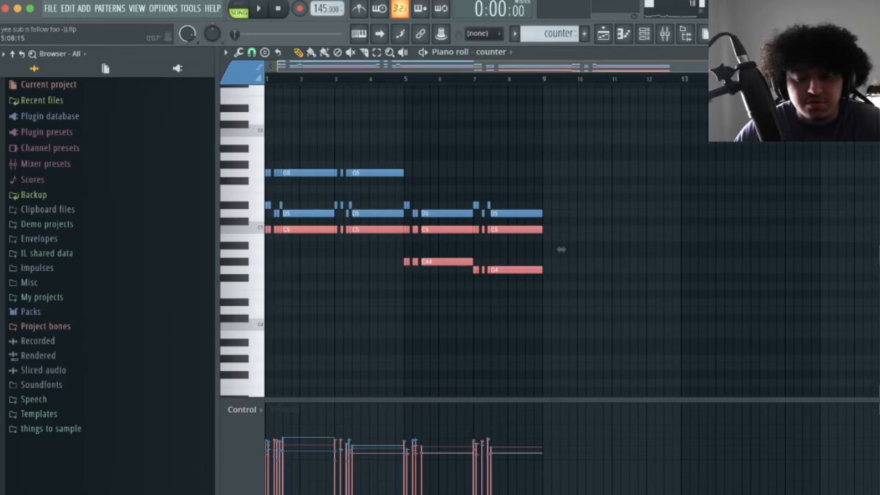
left_click_drag(852, 67, 713, 67)
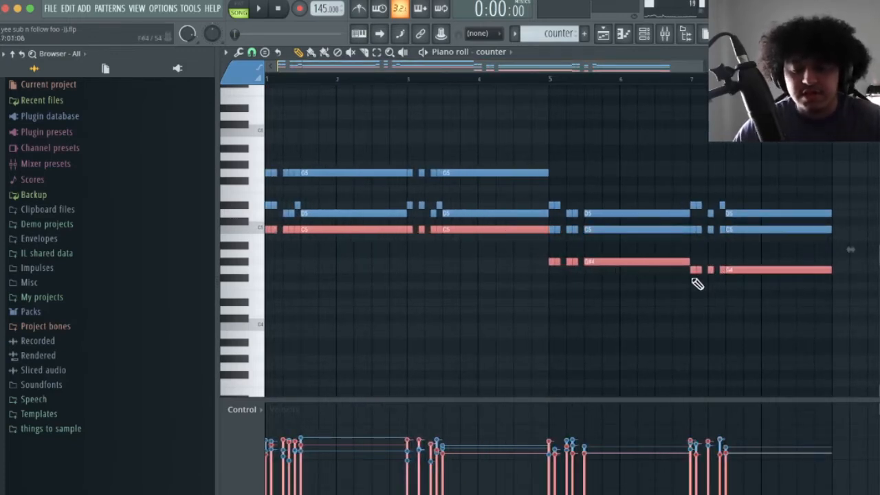
left_click_drag(646, 273, 484, 260)
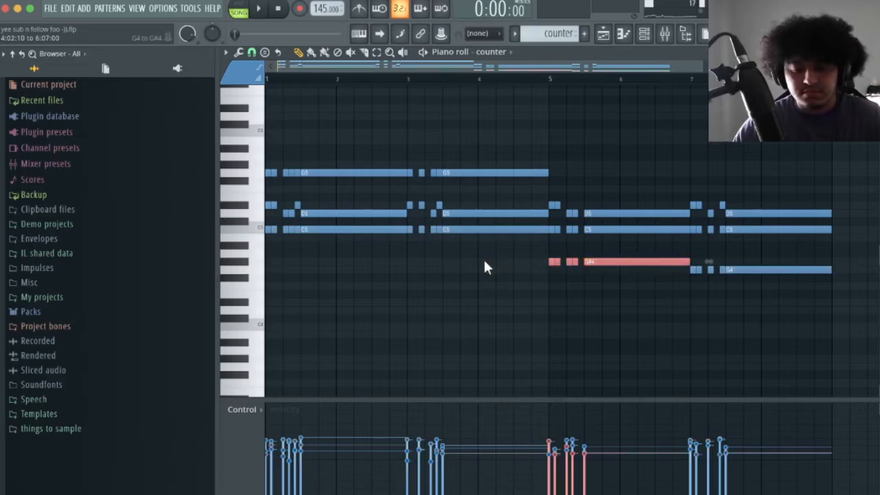
key("ctrl+Up")
key("ctrl+Down")
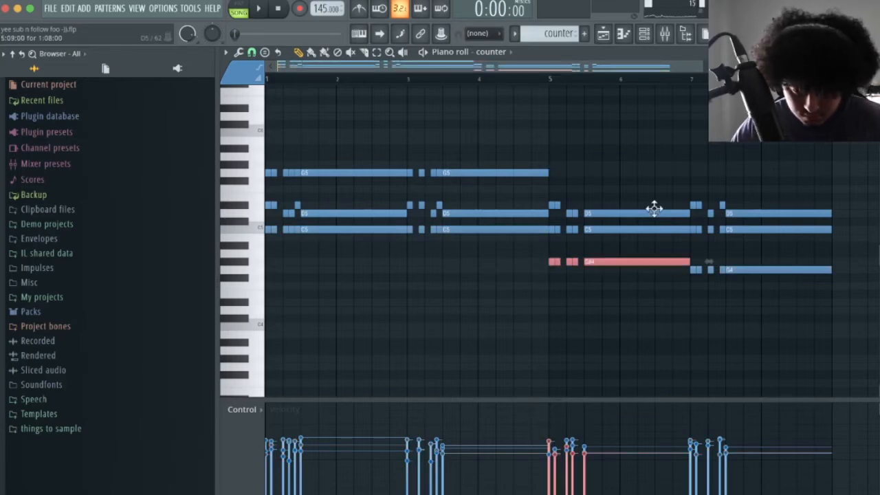
key("ctrl+Up")
key("ctrl+d")
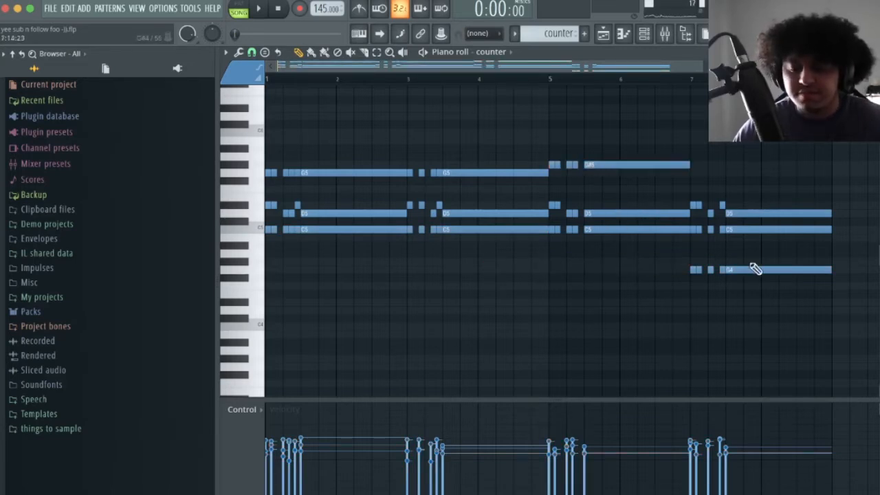
- Highlight the G4 notes in bars 7 and 8, clear the selection and play the counter pattern through to bar 7
left_click_drag(675, 268, 788, 295)
key("ctrl+d")
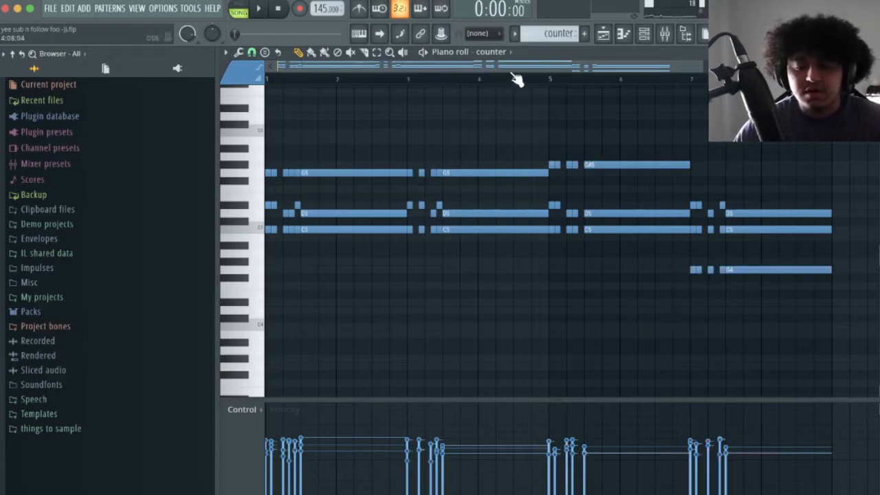
scroll(505, 66, "down", 2)
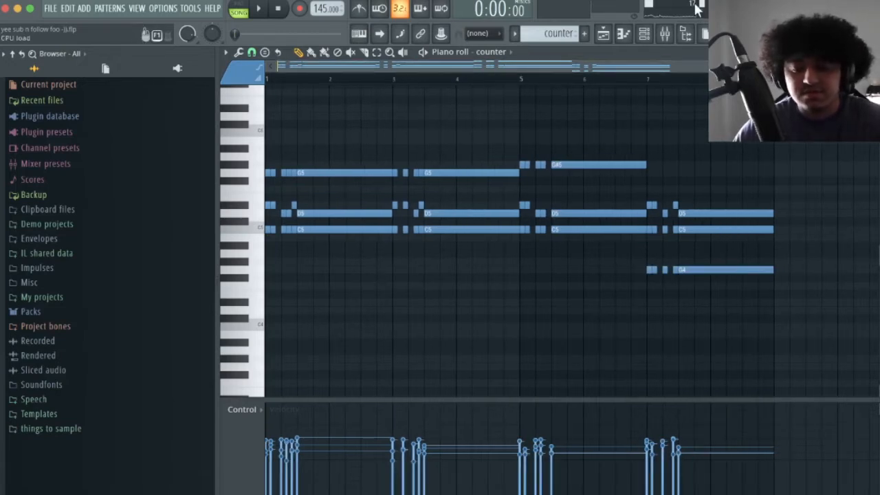
key("space")
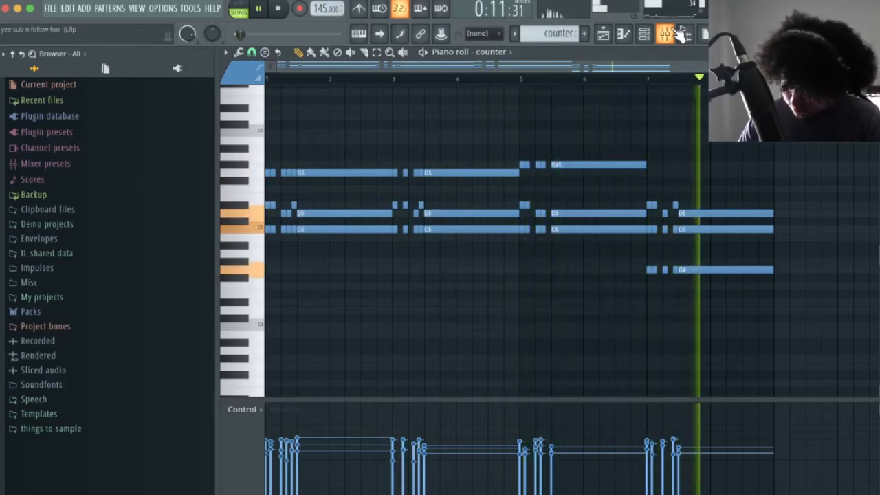
key("space")
- Open the Portal effect on the counter mixer track and locate the MAY preset in its preset browser
left_click(673, 31)
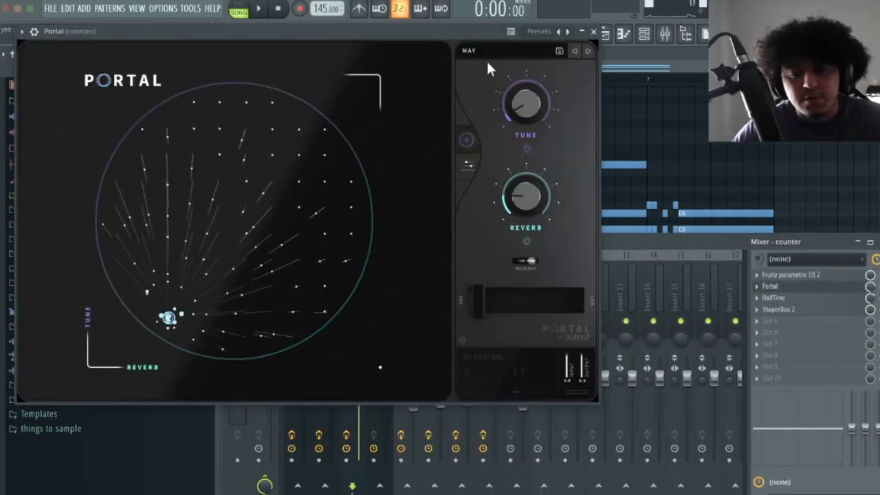
left_click(486, 51)
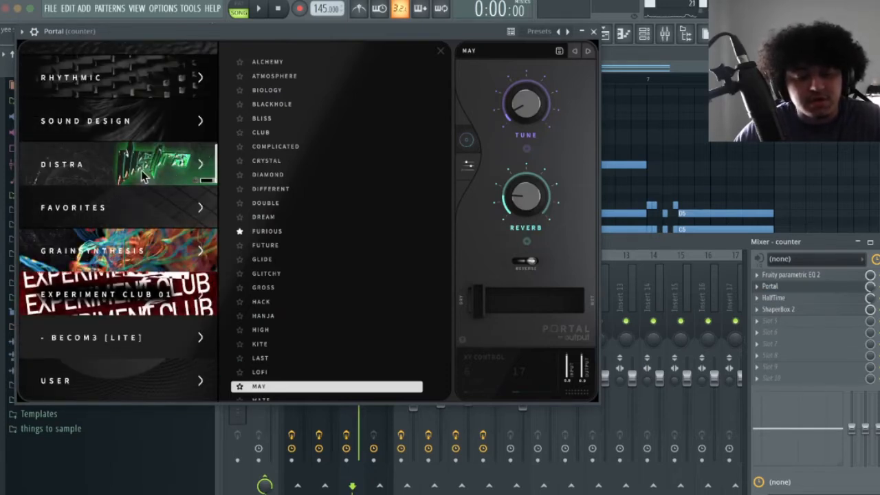
scroll(290, 185, "down", 5)
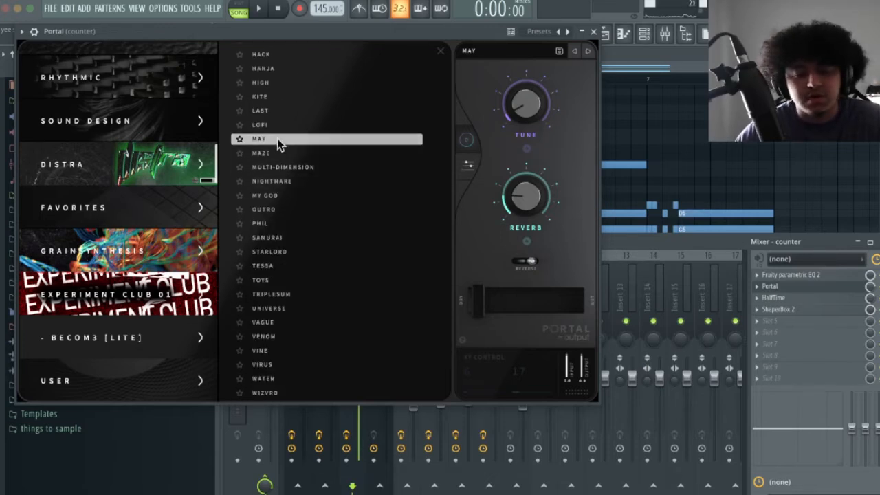
scroll(297, 209, "up", 1)
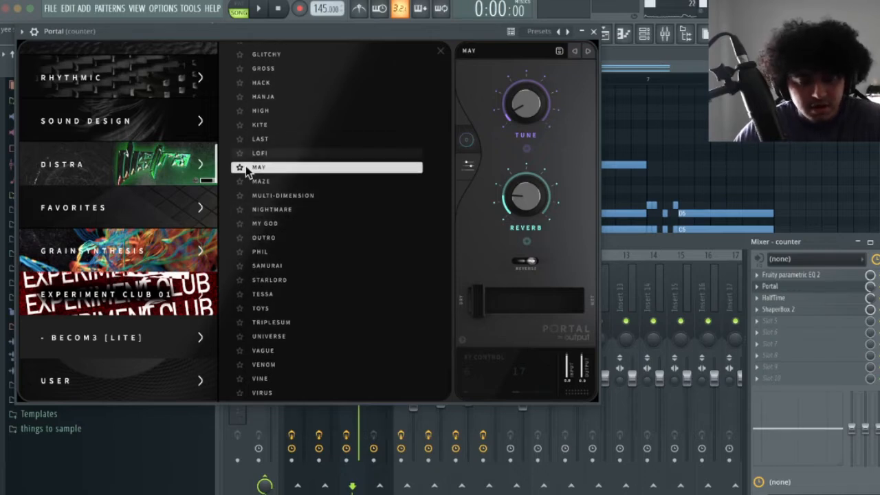
- Close Portal and open the HalfTime effect on the counter track, repositioning its window so its settings are fully in view
left_click(592, 32)
left_click(774, 297)
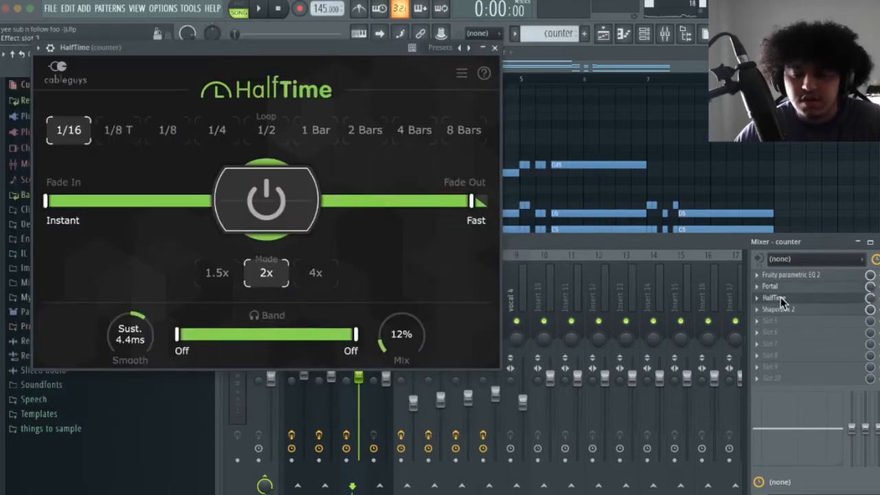
left_click_drag(402, 63, 427, 79)
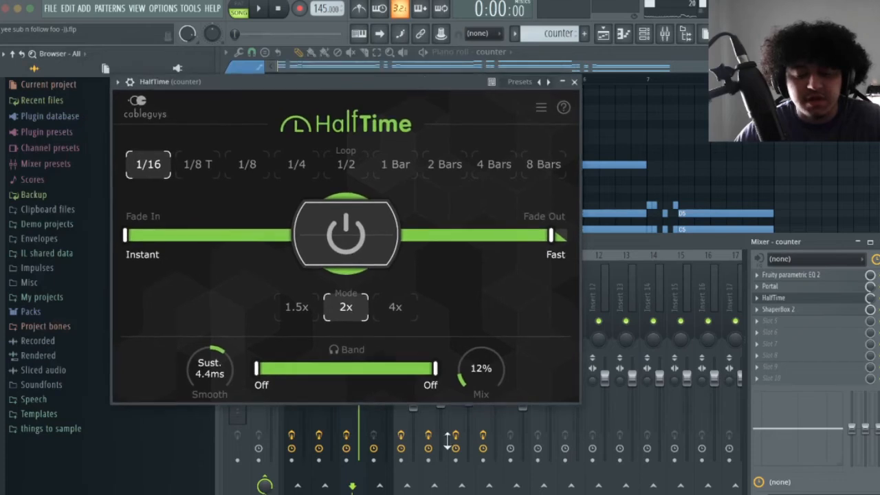
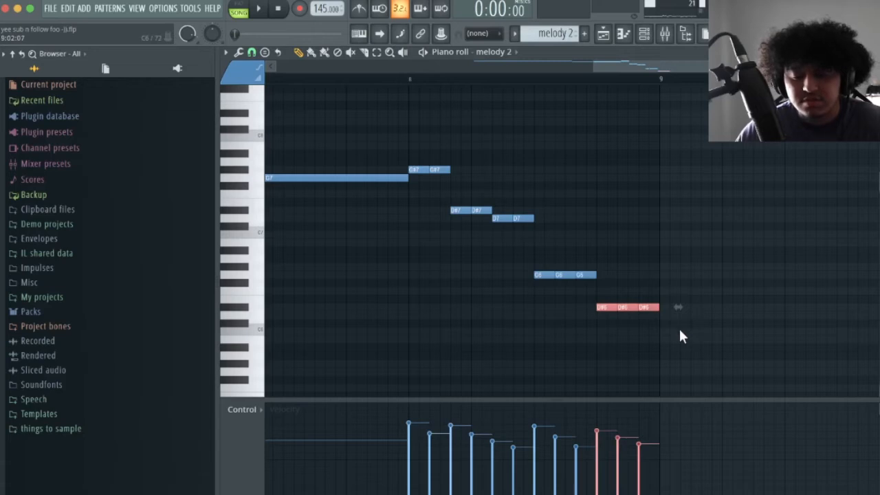
- Try the D#6 notes at the end of bar 8 one octave higher at D#7 and return them to D#6
key("ctrl+Up")
left_click_drag(708, 208, 382, 216)
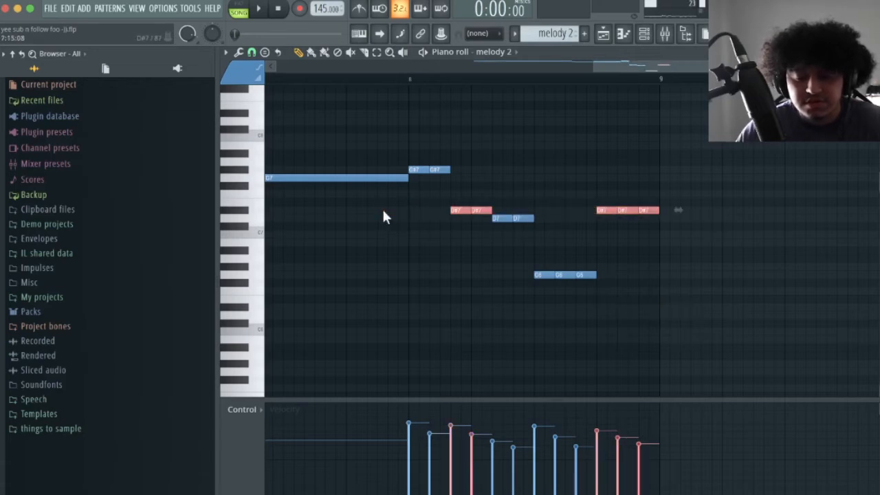
left_click_drag(579, 210, 657, 220)
key("ctrl+Down")
key("ctrl+d")
- Try the three G6 notes in bar 8 one octave higher at G7, return them to G6 and clear the selection
left_click_drag(625, 261, 531, 287)
key("ctrl+Up")
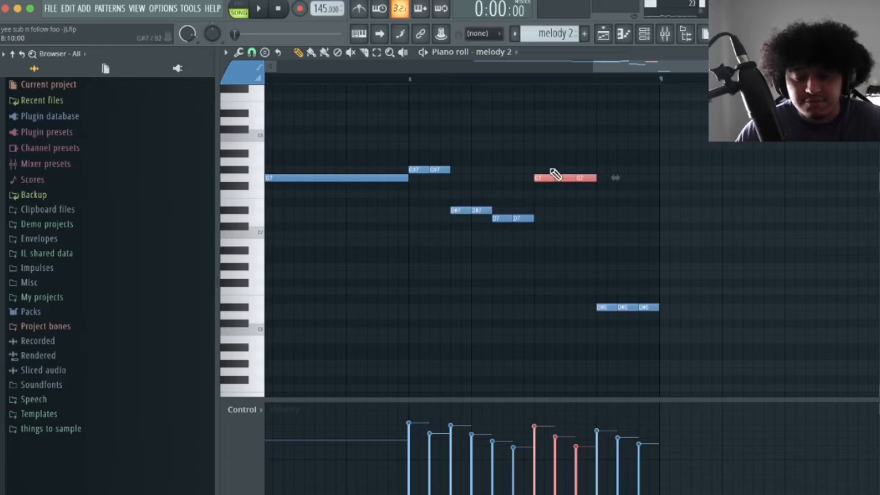
key("ctrl+Down")
left_click(495, 226)
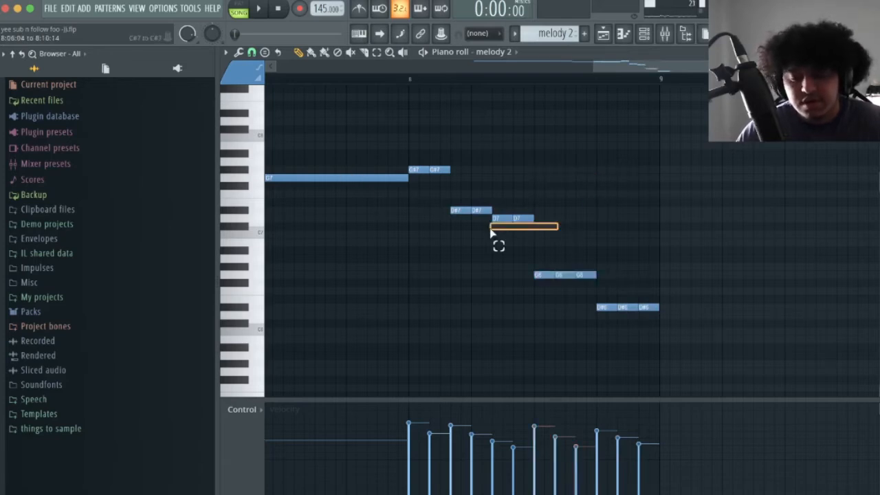
right_click(488, 227)
- Play the melody 2 pattern from bar 5 with its notes in bars 5 to 8 in view
left_click_drag(593, 67, 276, 66)
left_click(479, 78)
key("space")
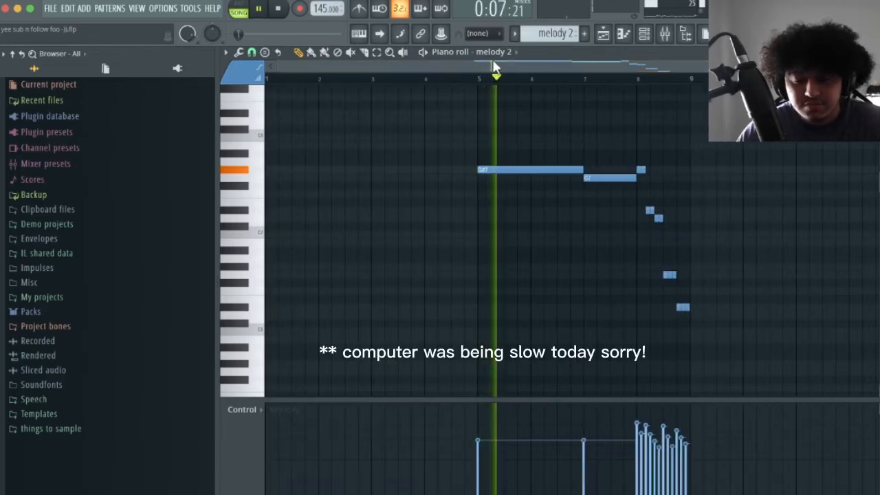
scroll(718, 90, "up", 5)
scroll(718, 89, "up", 3)
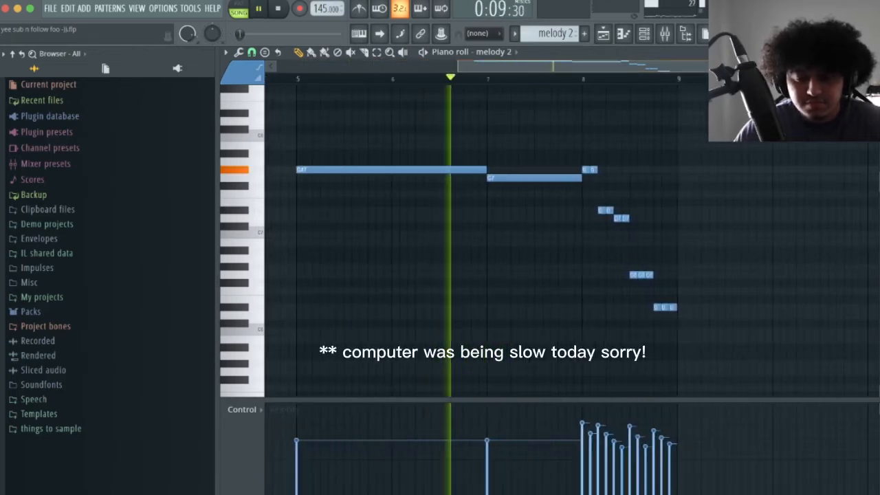
left_click_drag(493, 62, 494, 69)
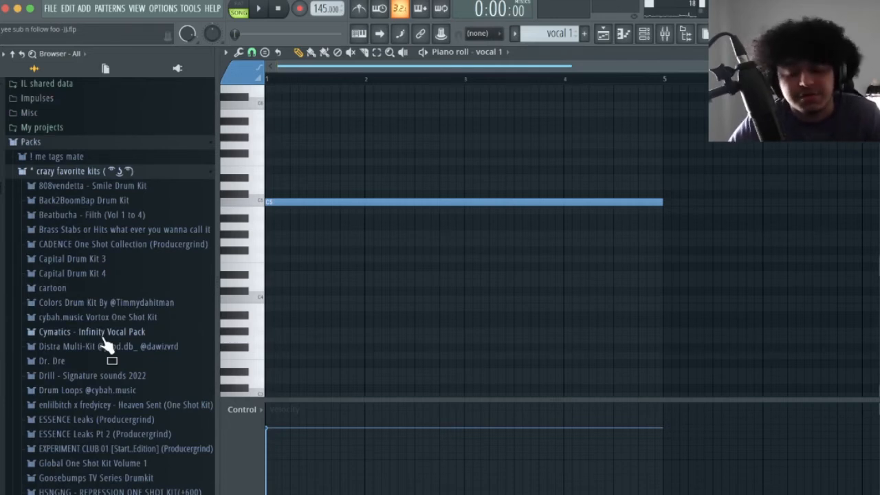
- Check the sample loaded in vocal 1 and expand the Vocal FX folder of the Cymatics - Infinity Vocal Pack
left_click(105, 335)
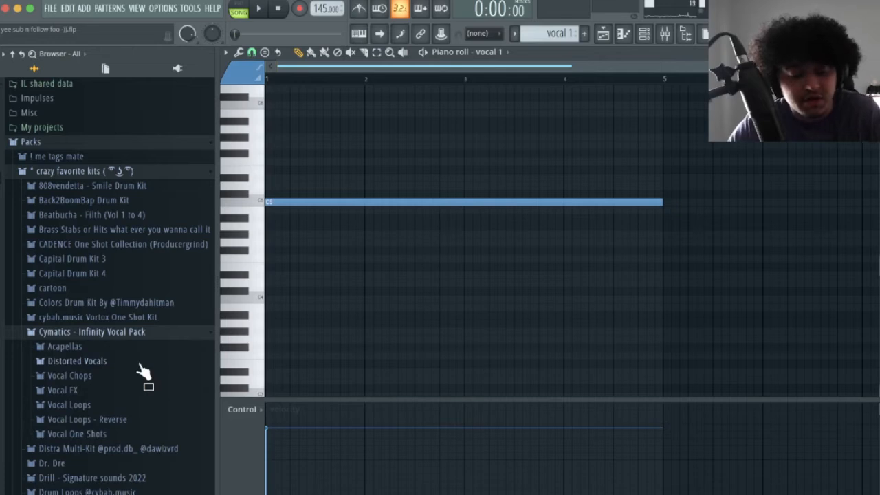
left_click(499, 52)
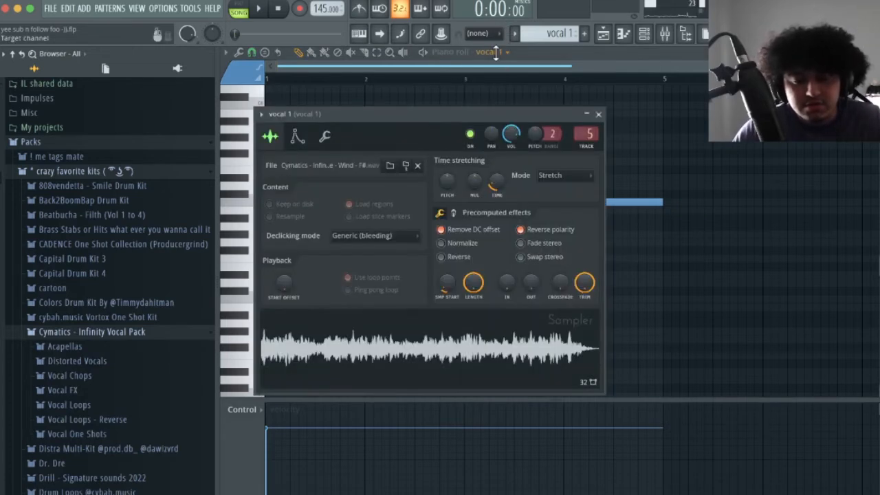
left_click(598, 113)
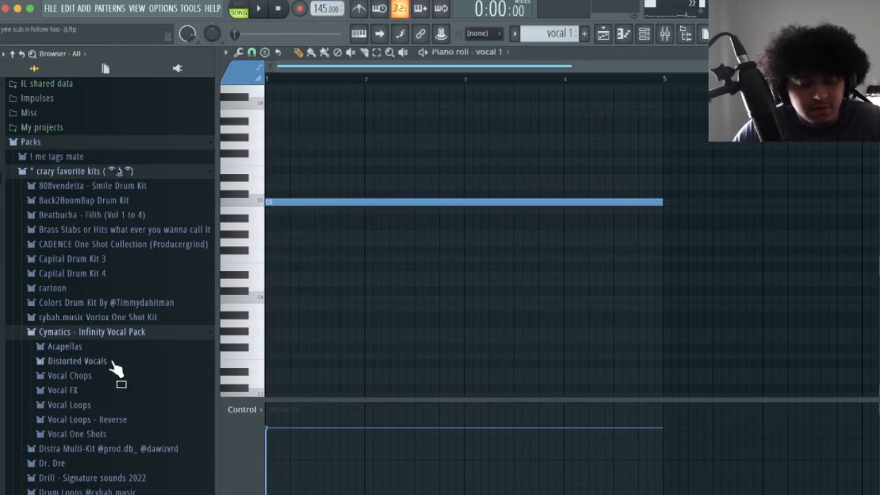
left_click(110, 390)
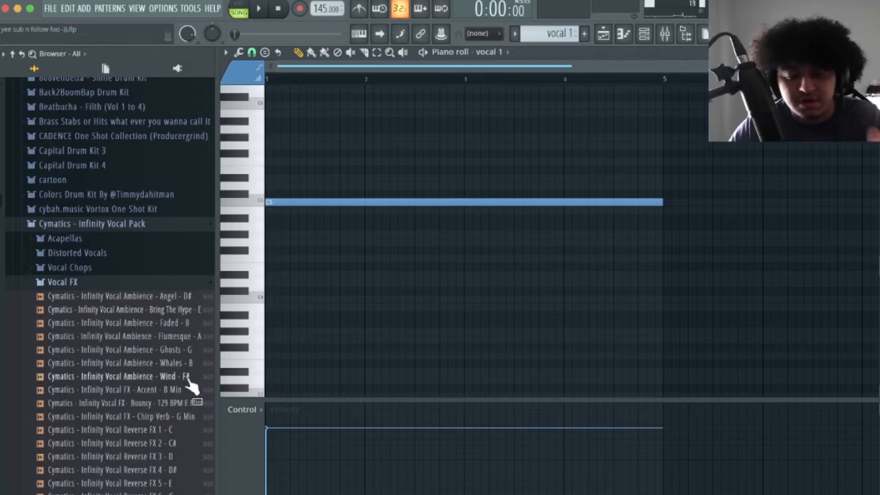
- Review the vocal 1 sampler's volume envelope, miscellaneous and sample settings, and close the sampler
left_click(489, 53)
left_click(298, 137)
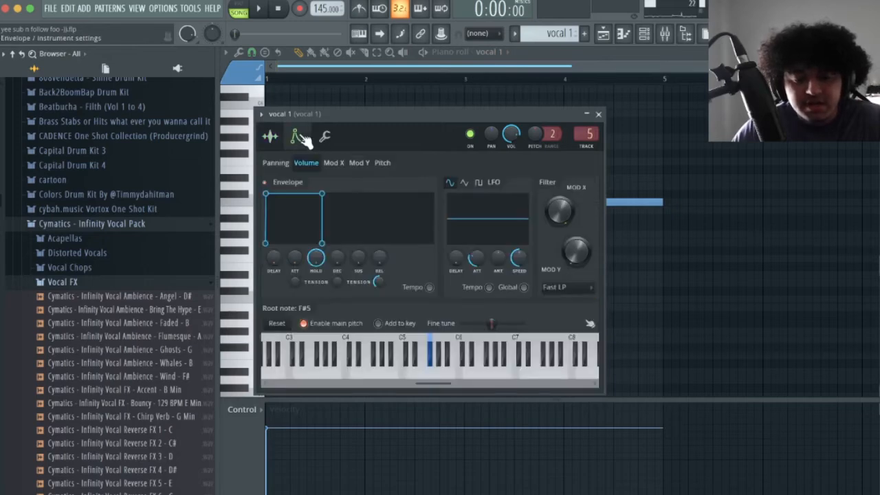
left_click(271, 137)
left_click(325, 137)
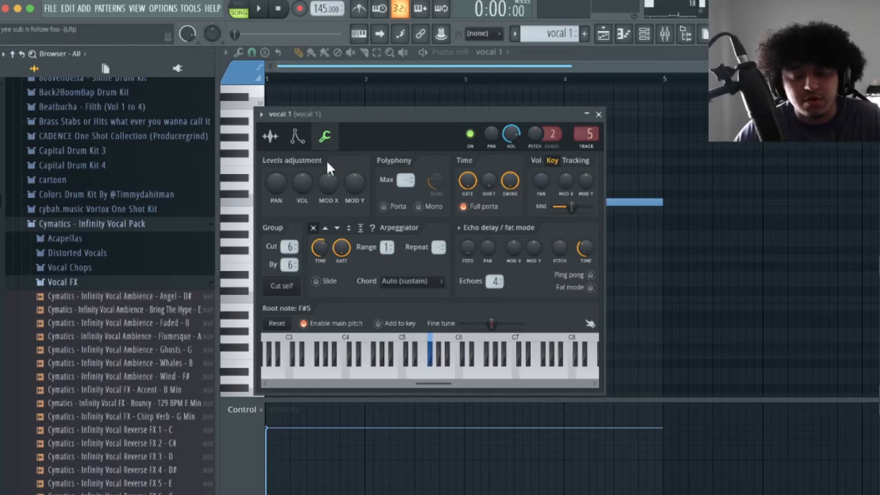
left_click(299, 137)
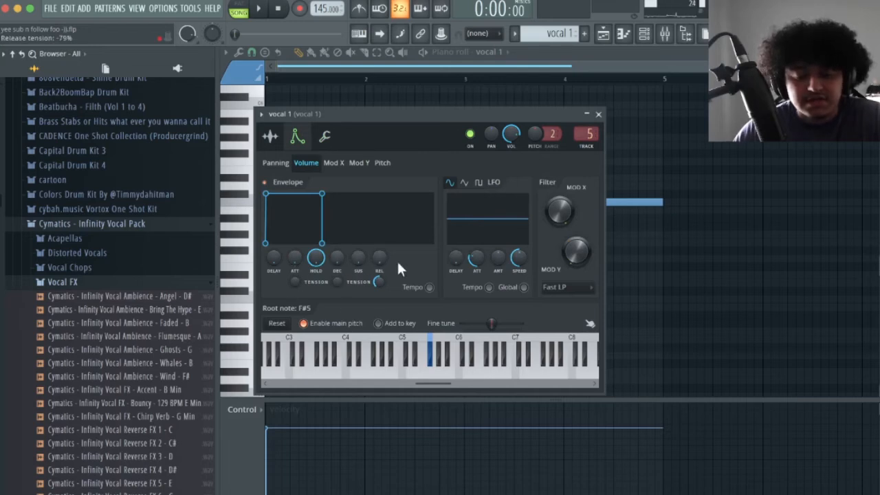
left_click(330, 138)
left_click(270, 137)
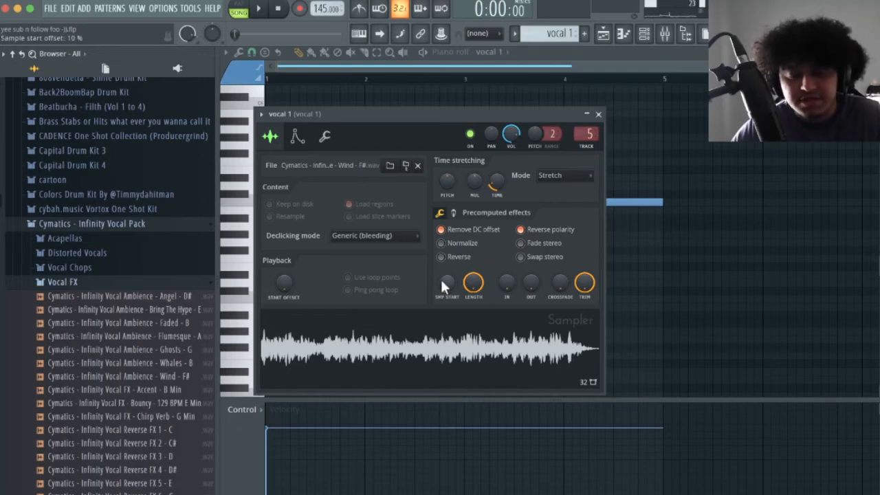
left_click(598, 114)
- Play the vocal 1 pattern with its sustained C5 note and stop playback
scroll(555, 71, "down", 2)
key("space")
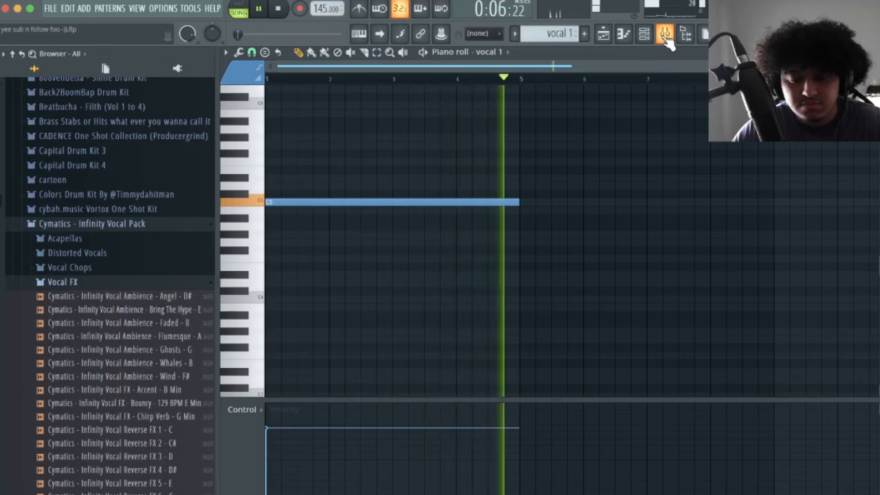
key("space")
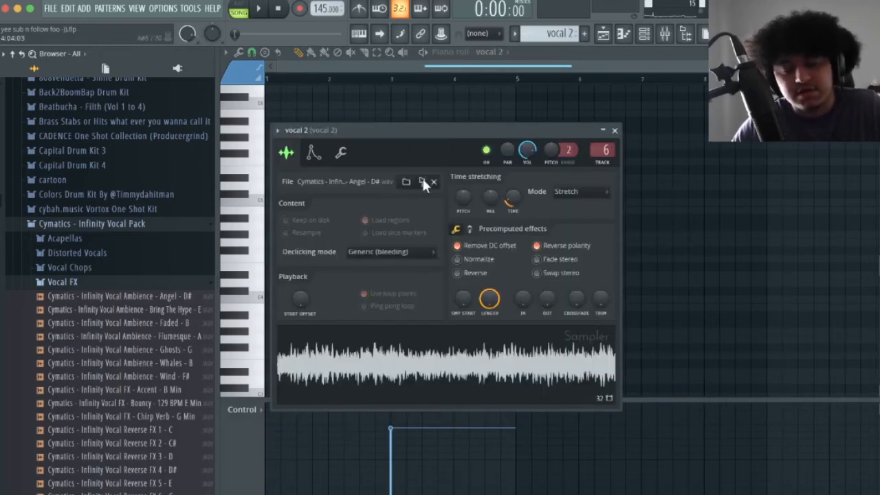
- Close the vocal 2 sampler, preview the Infinity Vocal Ambience - Angel - D# sample and play the vocal 2 pattern
left_click(614, 130)
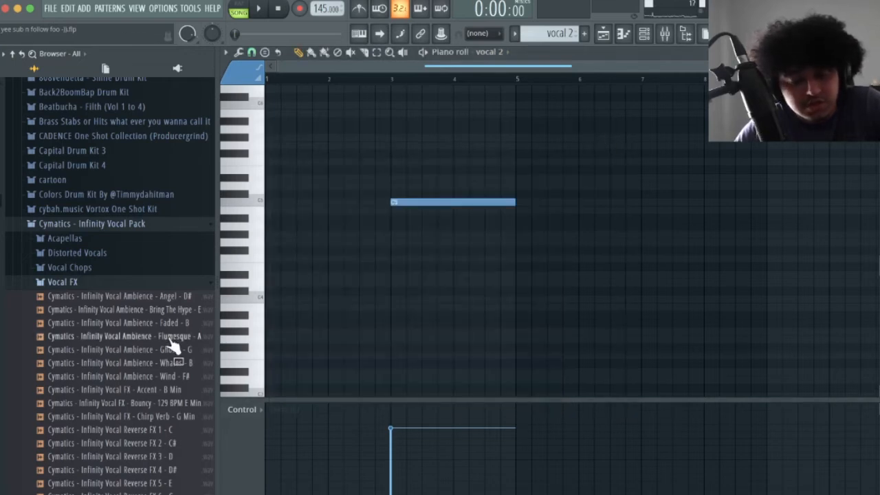
left_click(172, 297)
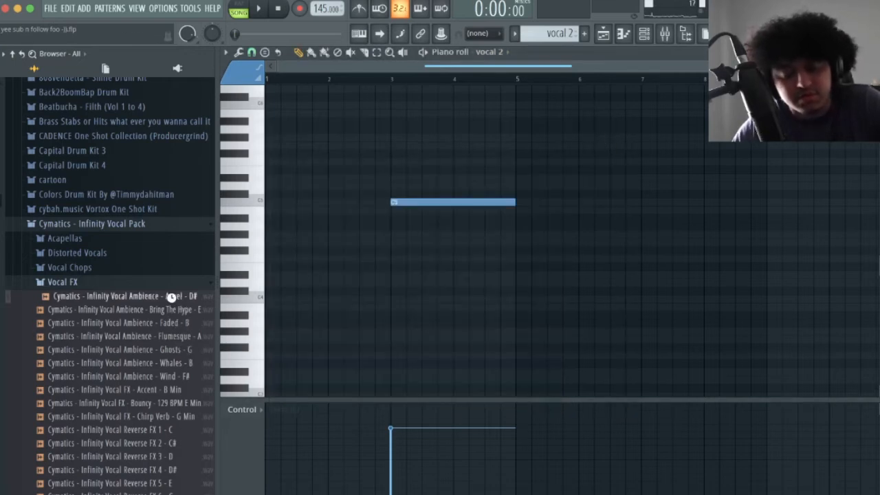
key("space")
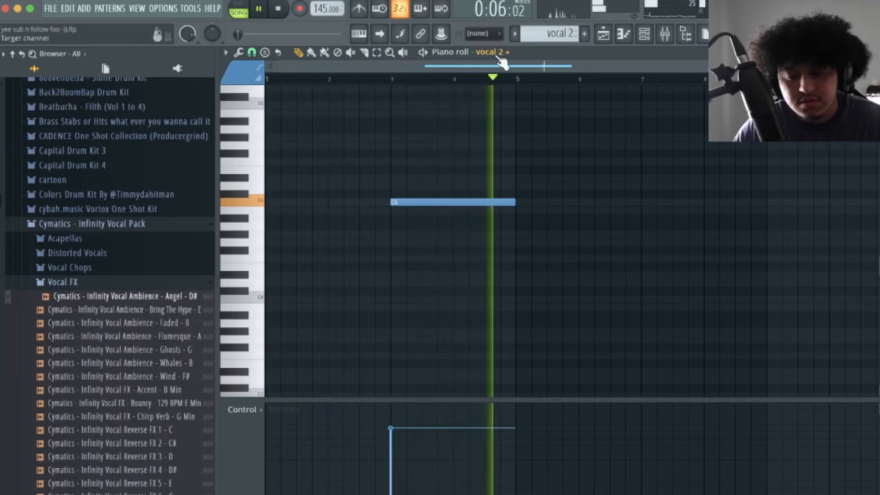
key("space")
- Open the rev vocal pattern from the playlist, check its loaded sample and look for it in the Vocal Loops - Reverse and Vocal FX folders
key("F5")
double_click(447, 350)
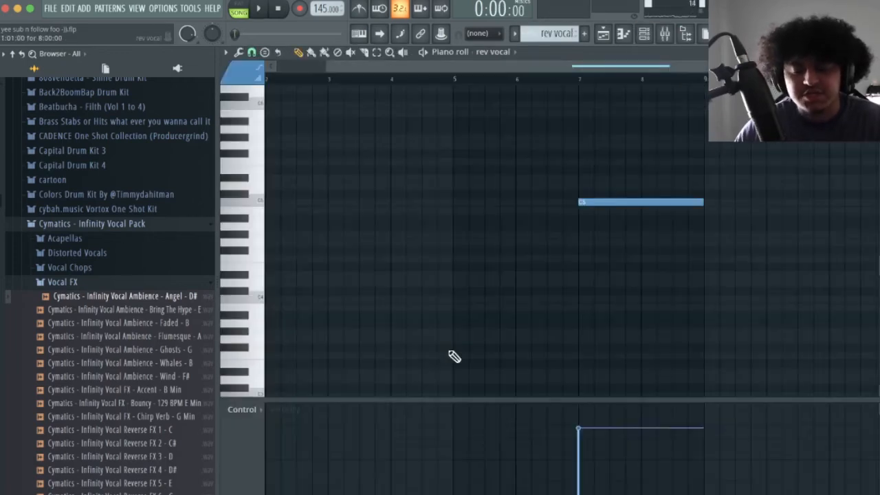
left_click(130, 258)
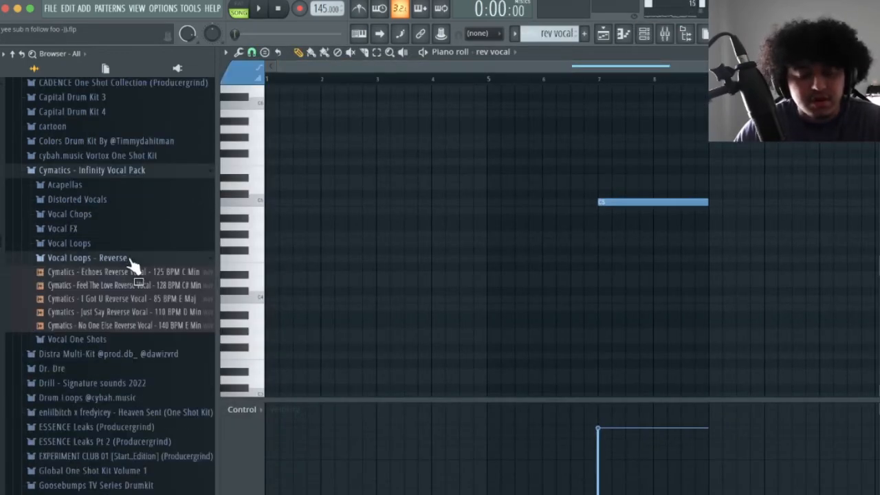
left_click(505, 51)
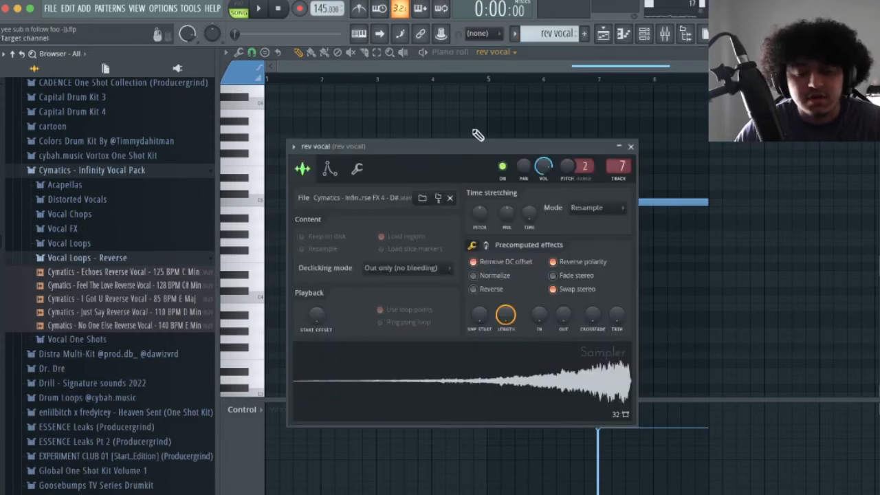
left_click(630, 147)
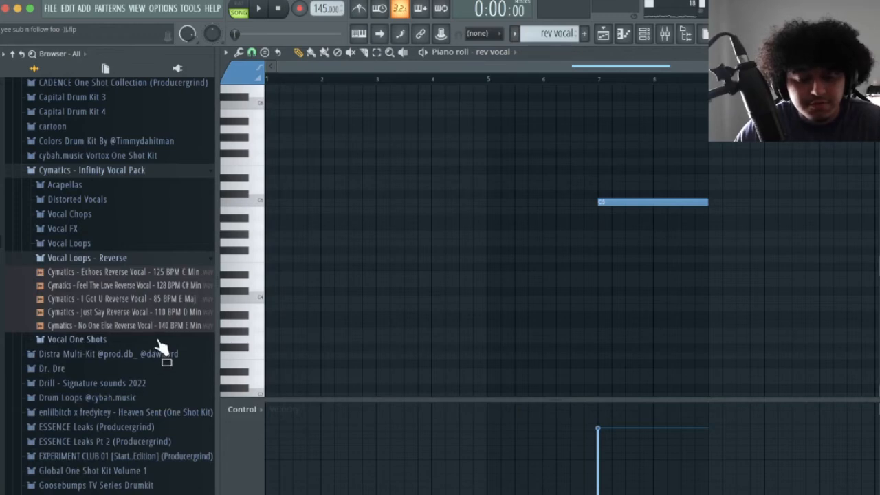
left_click(100, 257)
left_click(77, 229)
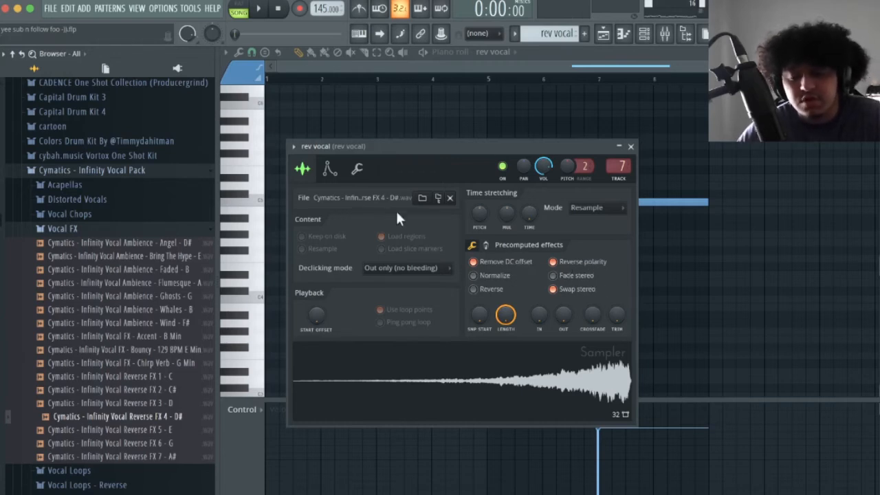
- Review the rev vocal sampler's volume envelope, miscellaneous and sample settings, and close the sampler
left_click(330, 168)
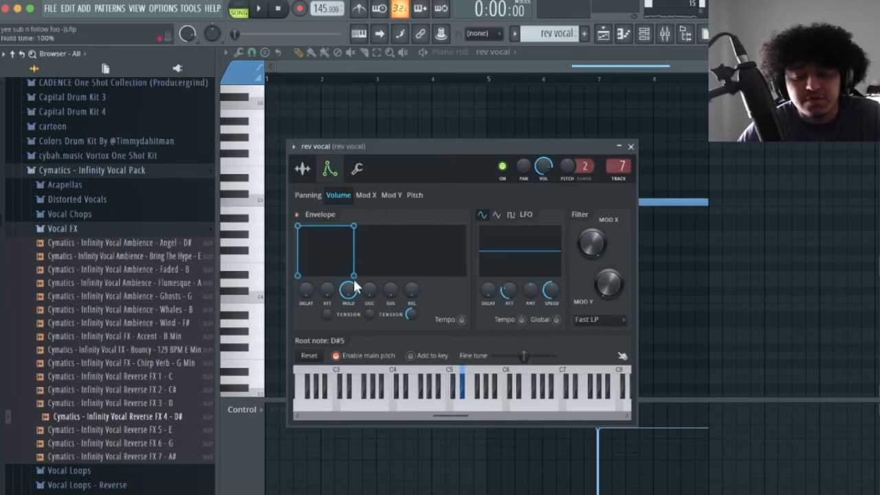
left_click(357, 169)
left_click(303, 168)
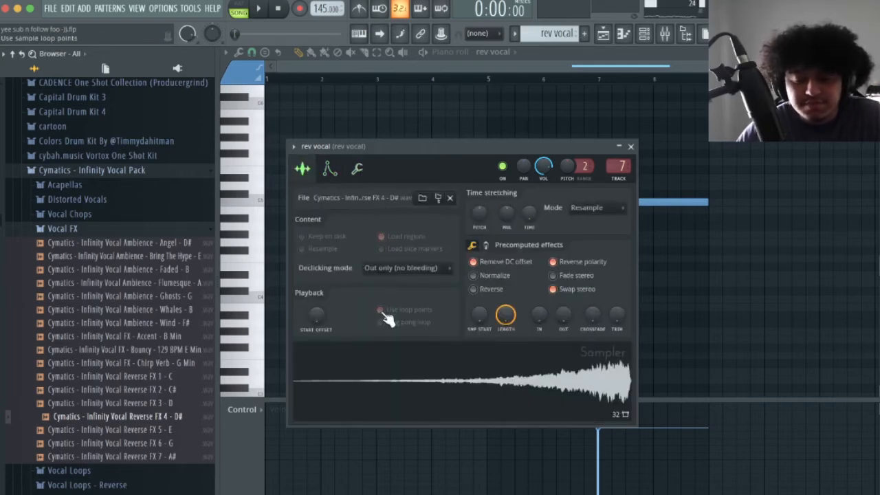
left_click(630, 147)
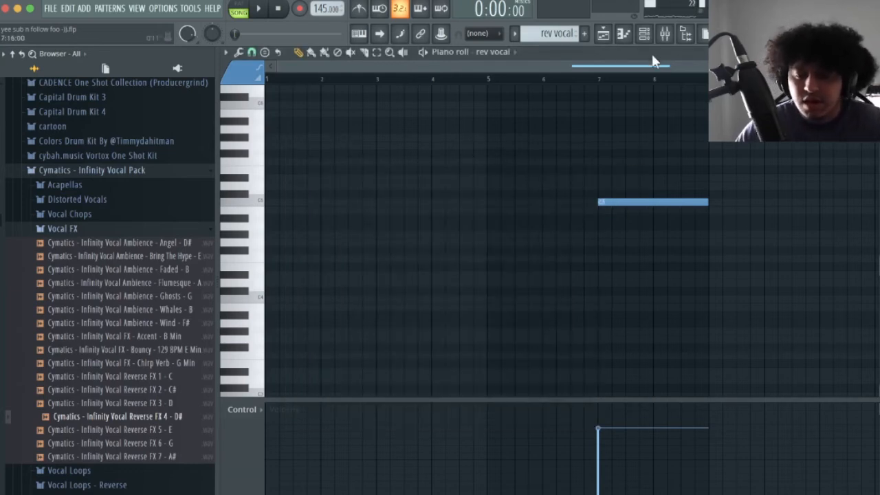
scroll(655, 66, "down", 1)
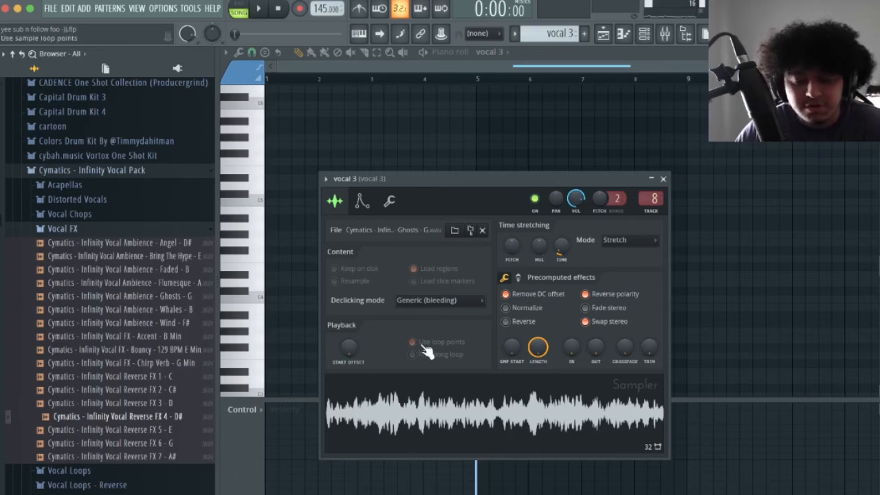
- Review the vocal 3 sampler's envelope, miscellaneous and sample settings, close it and play the pattern from bar 5
left_click(361, 200)
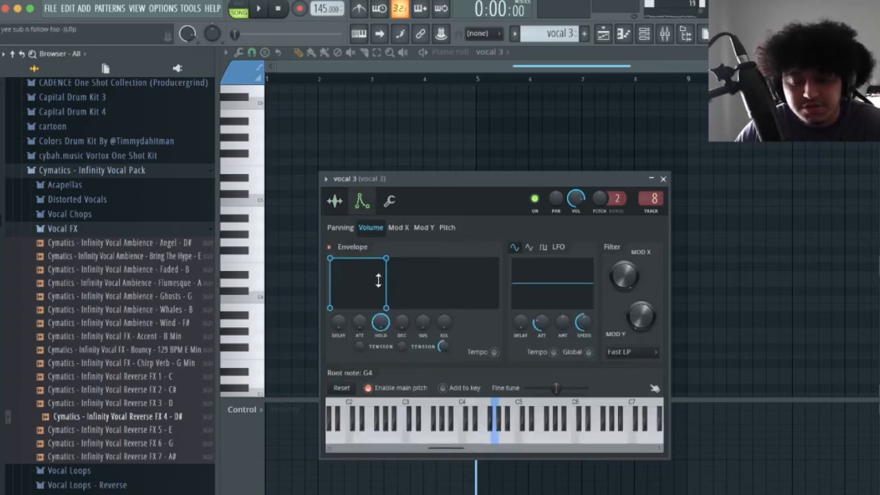
left_click(389, 201)
left_click(334, 200)
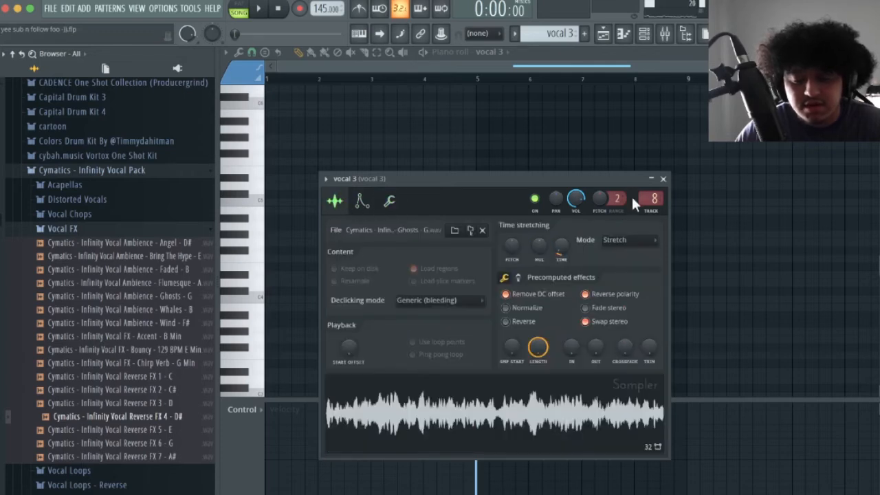
left_click(663, 178)
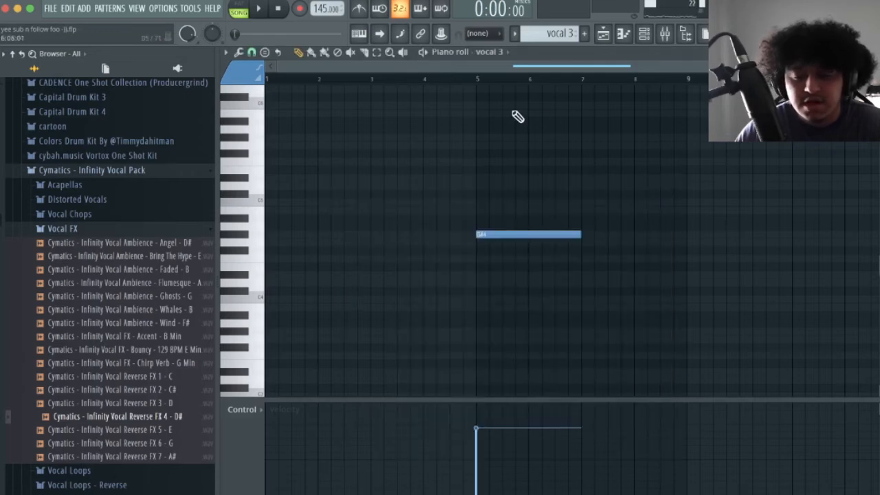
left_click(479, 81)
key("space")
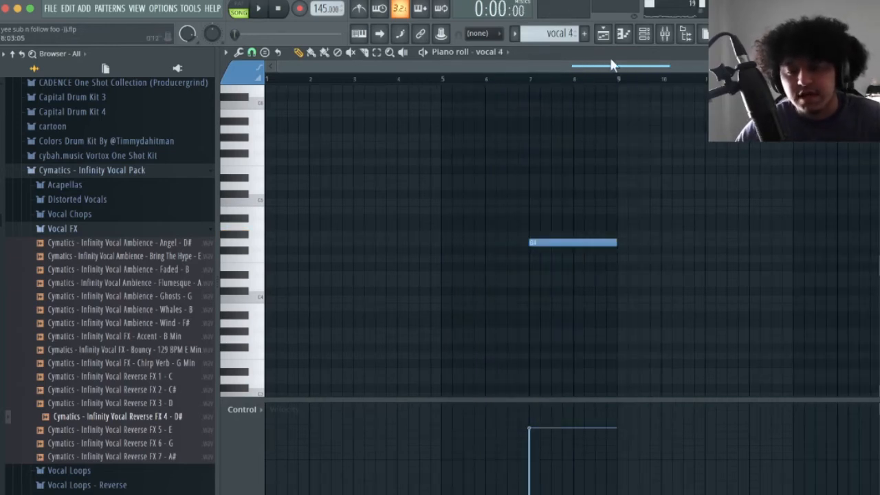
- Preview the Infinity Vocal Ambience - Flumesque - A sample, check the vocal 4 sampler's loaded sample and close the sampler
left_click(627, 35)
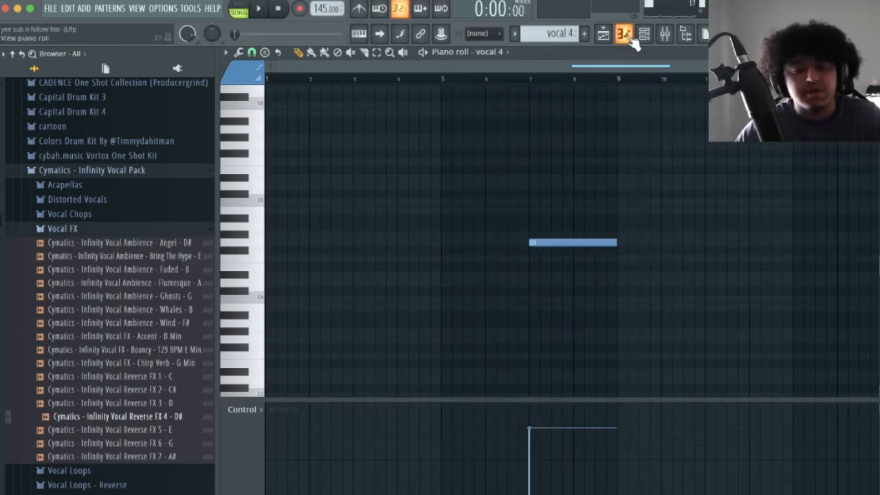
left_click_drag(187, 283, 438, 436)
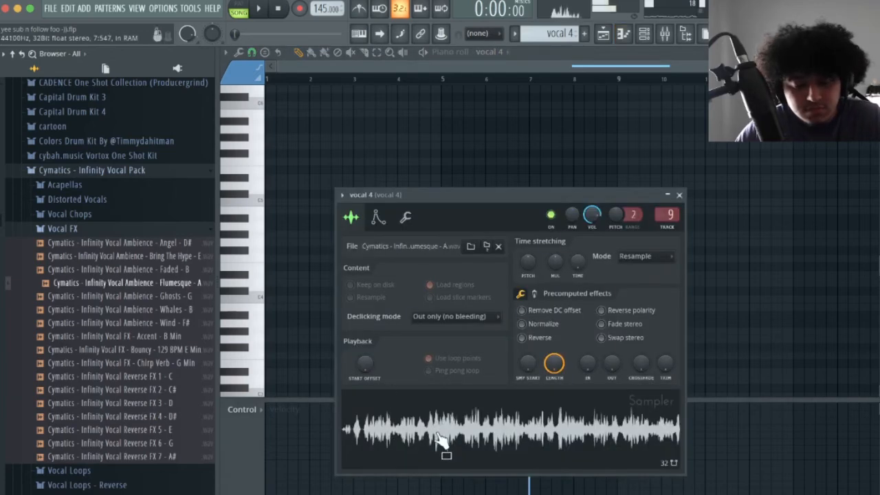
left_click(678, 195)
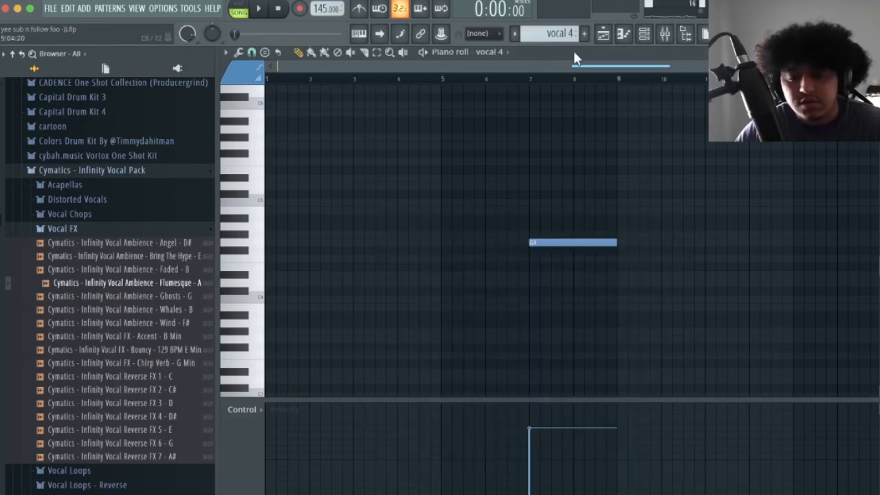
- Play the vocal 4 pattern from bar 7, stop it and check the vocal 4 mixer track's effect slots
left_click(536, 79)
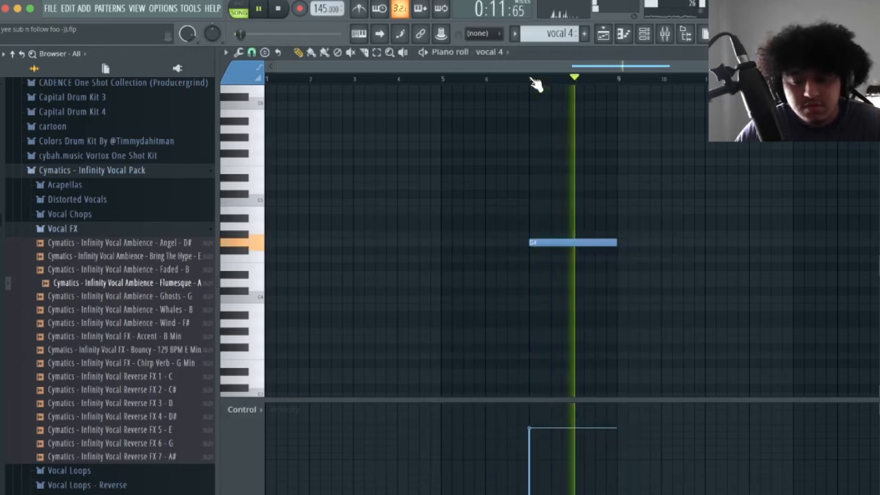
key("space")
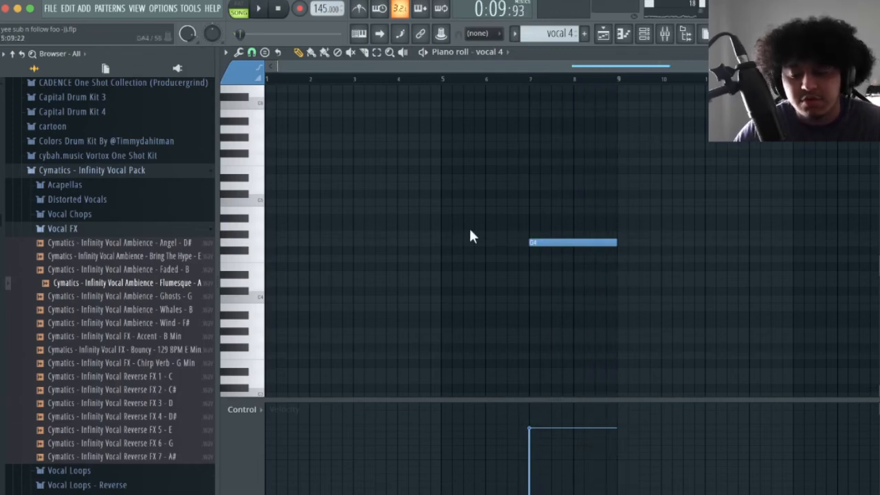
left_click_drag(484, 232, 683, 110)
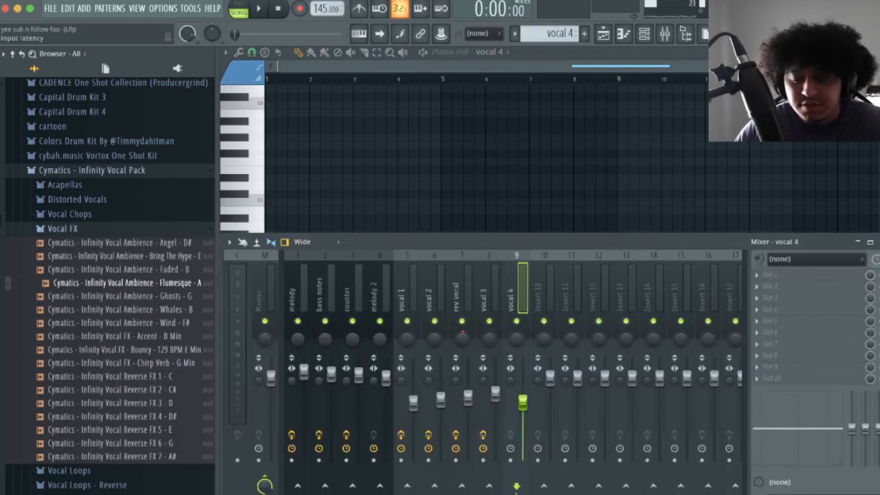
key("F9")
- Collapse the Vocal FX folder and the rest of the browser's folder tree, and return to the playlist
left_click(78, 232)
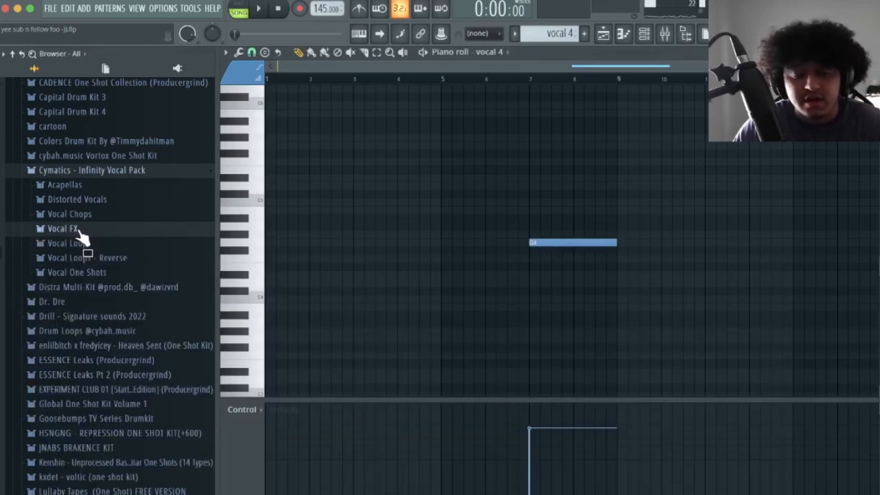
right_click(81, 235)
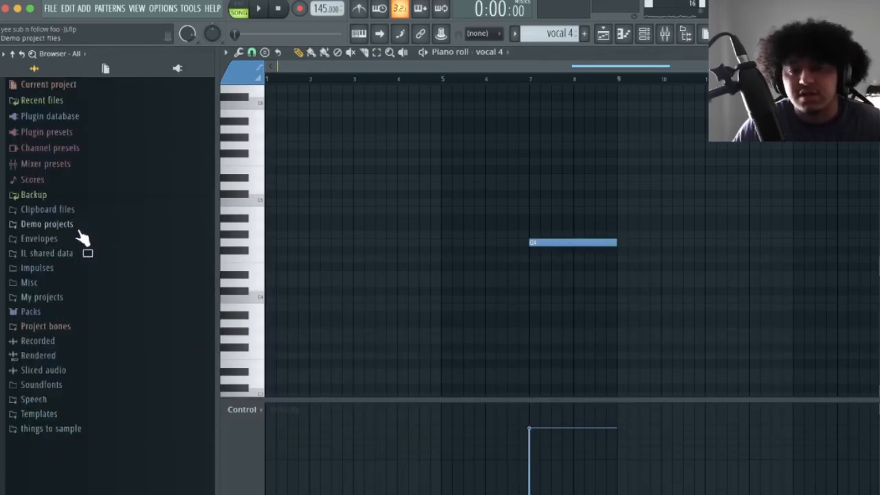
left_click(623, 34)
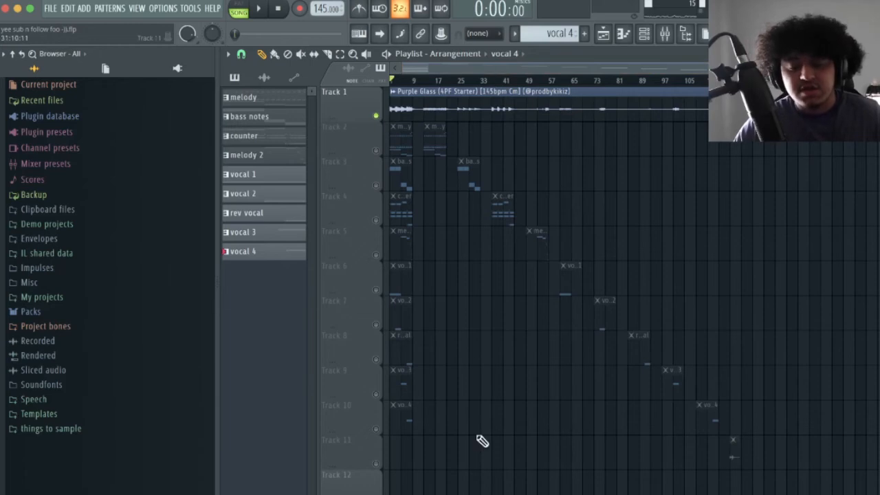
- Select the Purple Glass audio clip on Track 1 as the active playlist clip and show the patterns in the picker
left_click_drag(632, 468, 543, 333)
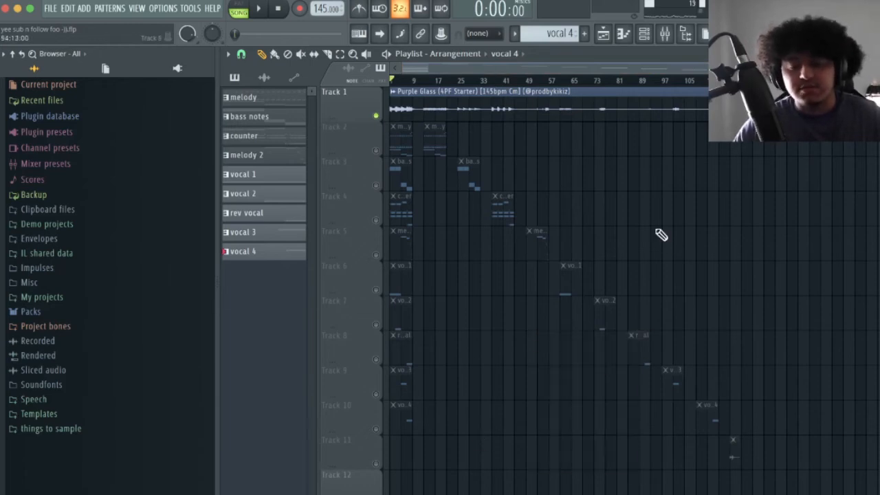
scroll(467, 69, "up", 2)
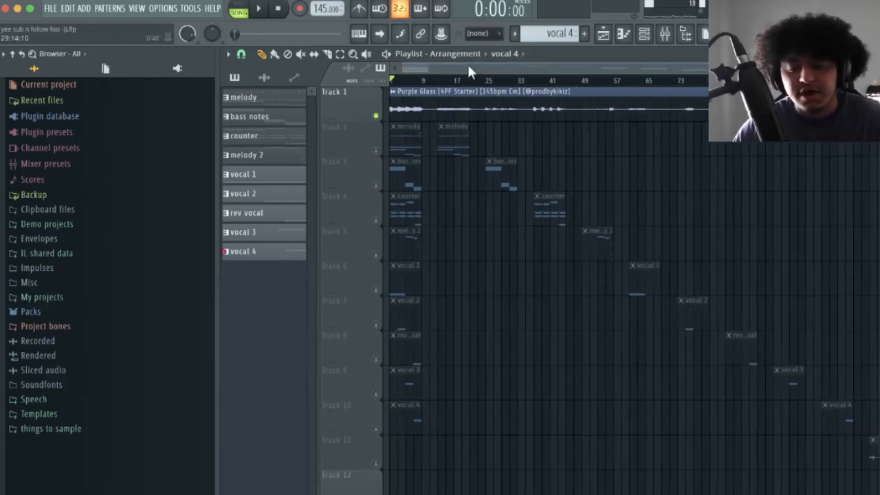
left_click(473, 98)
left_click(234, 77)
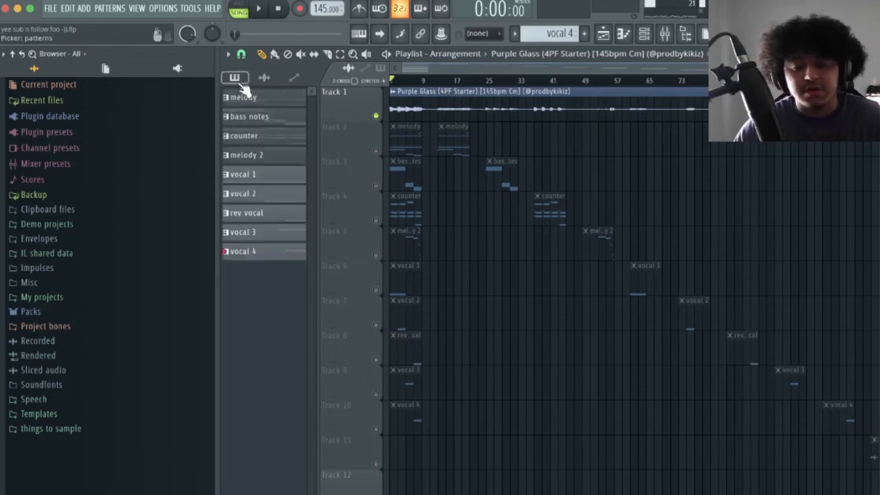
scroll(435, 67, "up", 3)
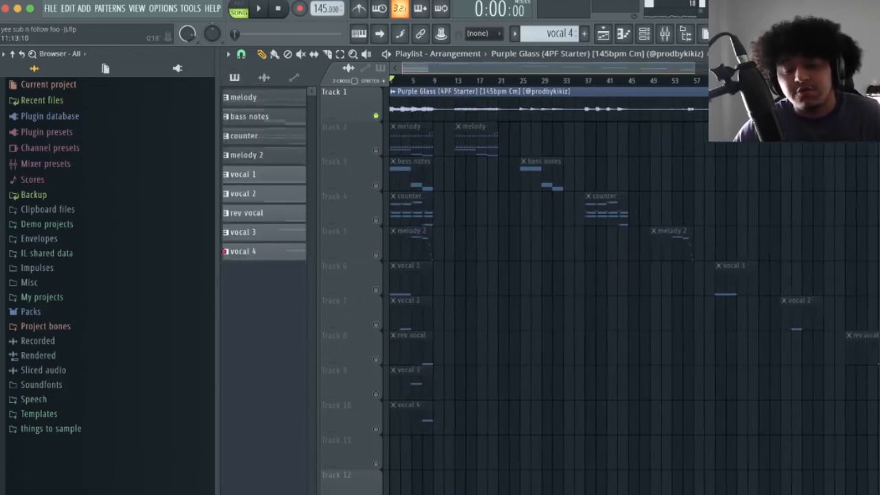
scroll(435, 67, "up", 3)
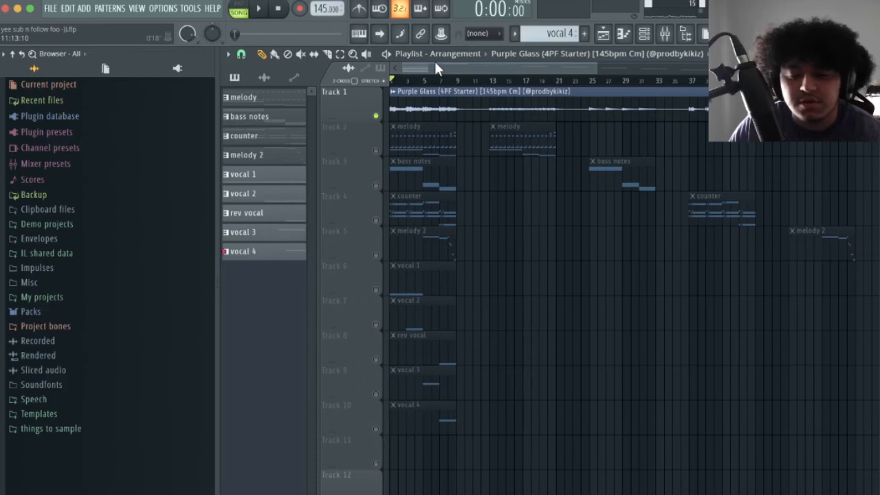
scroll(435, 62, "up", 4)
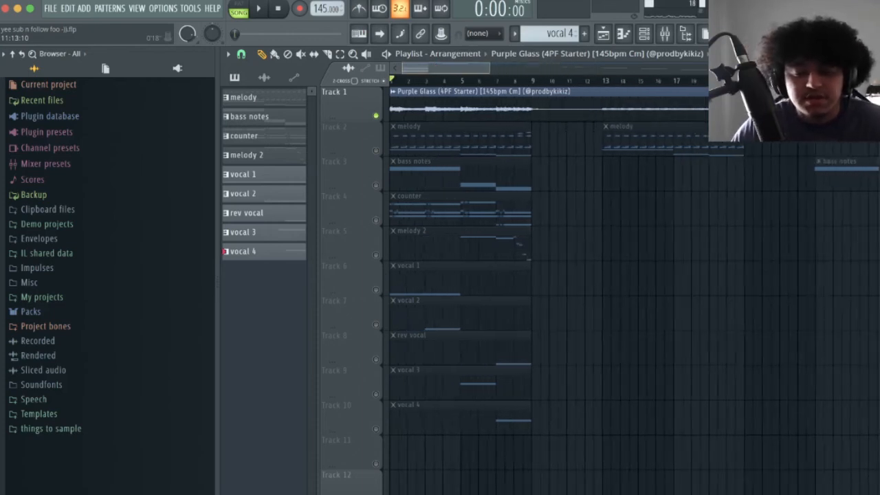
scroll(435, 63, "down", 5)
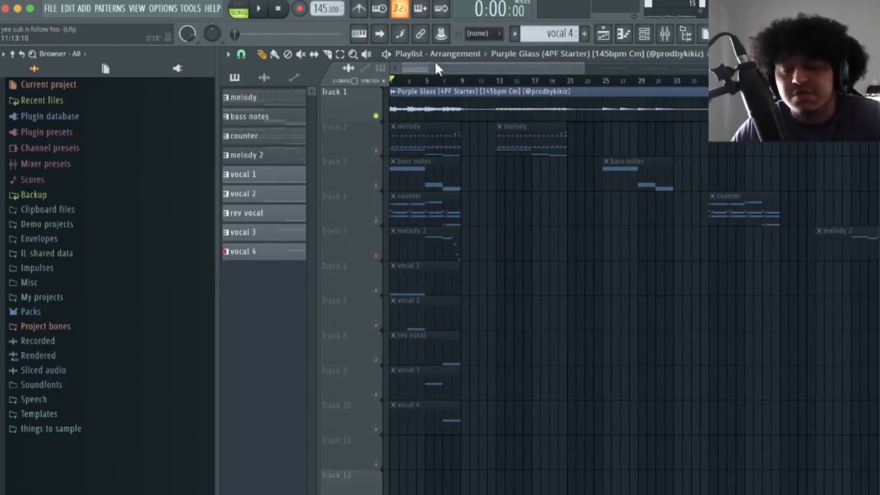
scroll(440, 65, "up", 3)
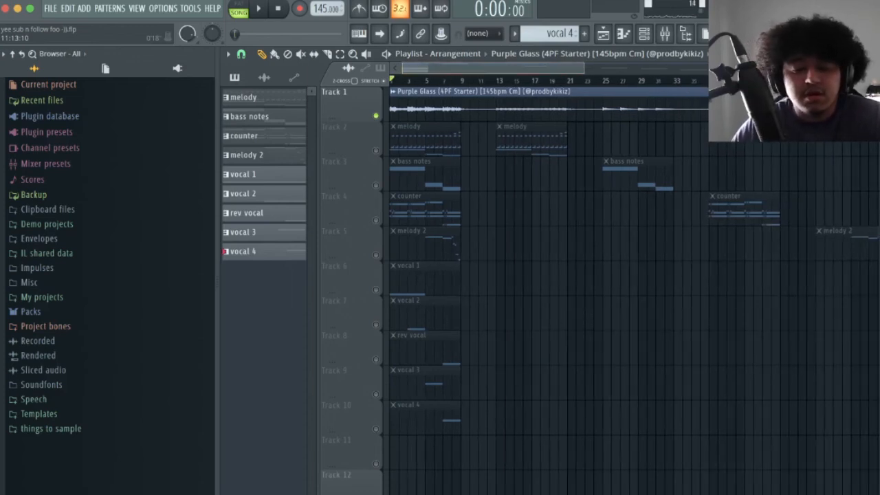
scroll(441, 68, "up", 1)
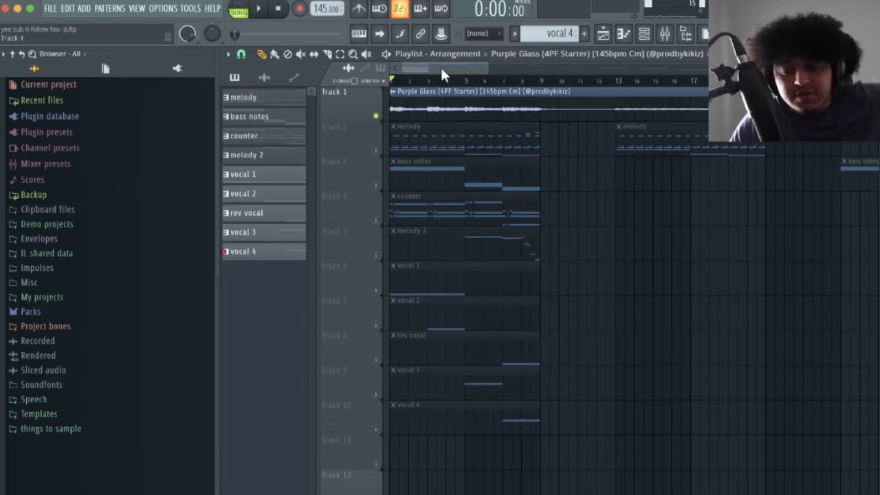
scroll(439, 66, "down", 5)
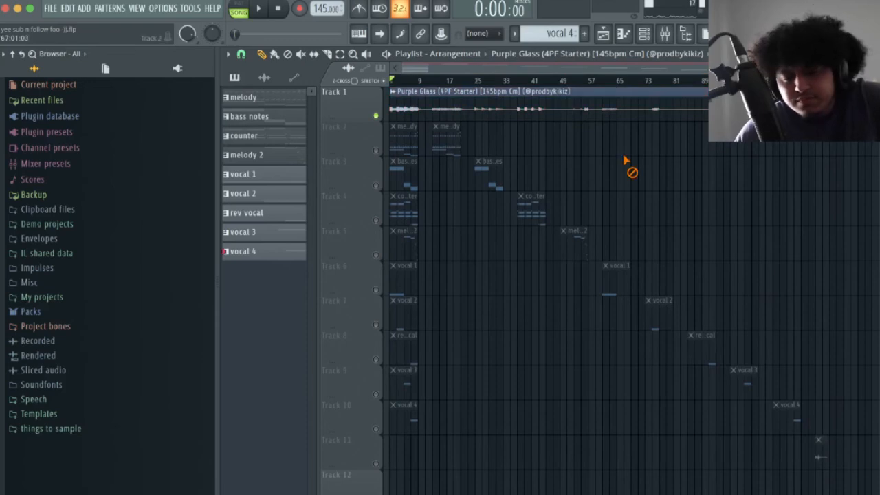
scroll(508, 64, "up", 3)
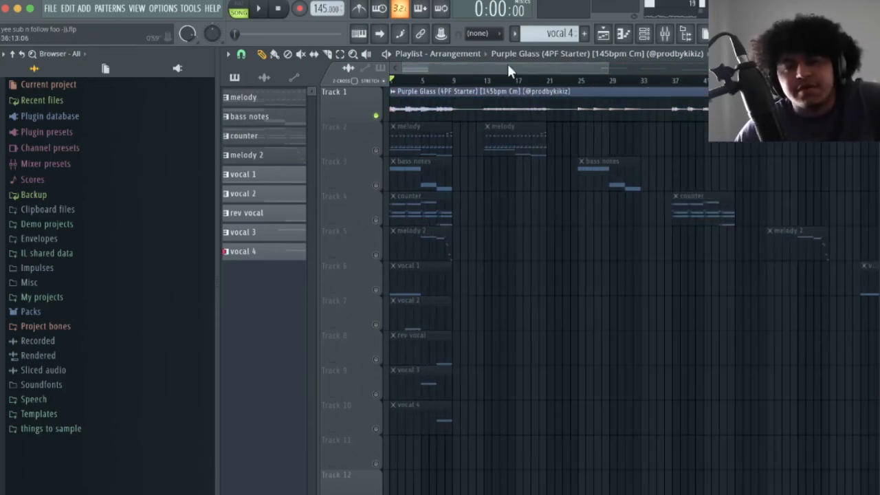
scroll(507, 63, "up", 3)
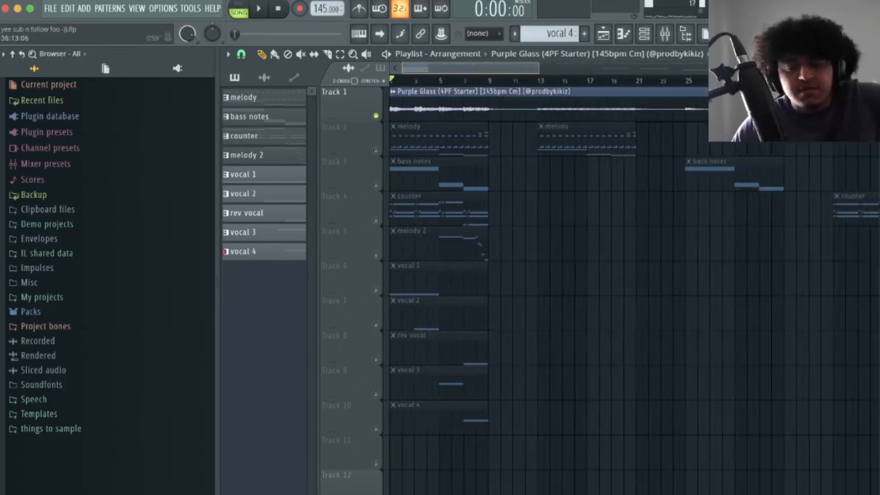
scroll(507, 63, "down", 1)
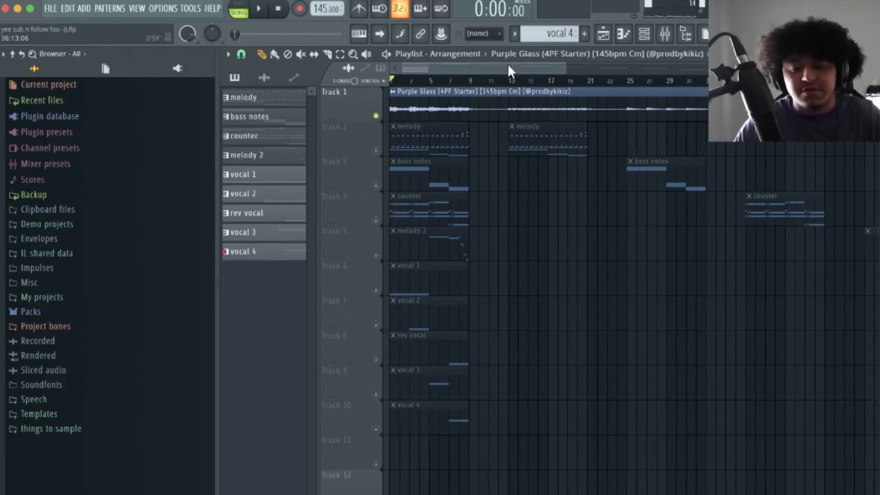
scroll(507, 63, "down", 4)
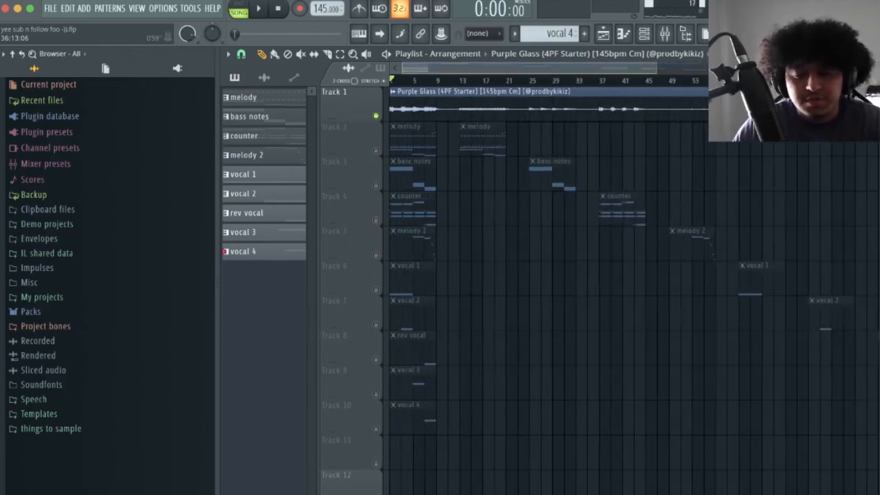
scroll(508, 63, "up", 3)
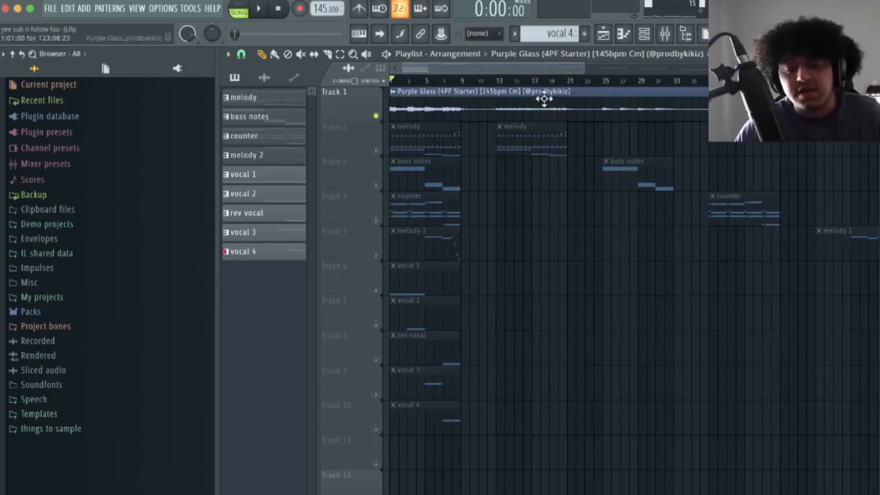
scroll(543, 72, "down", 6)
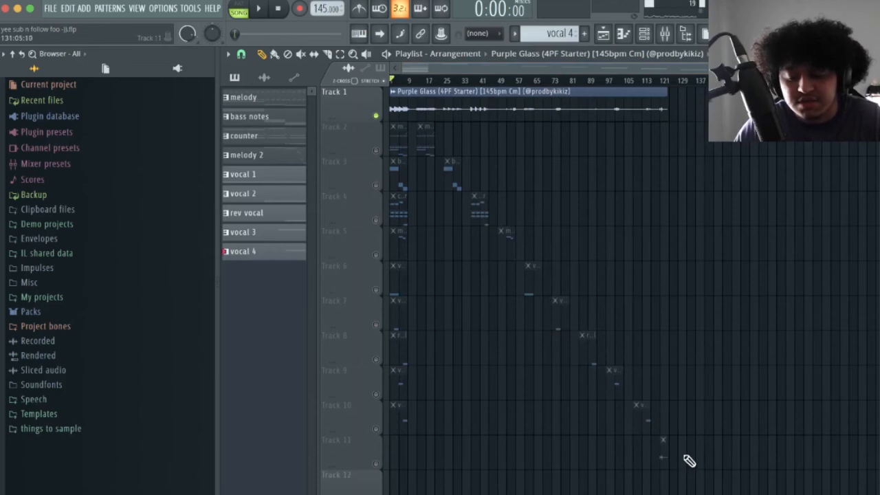
scroll(492, 65, "up", 8)
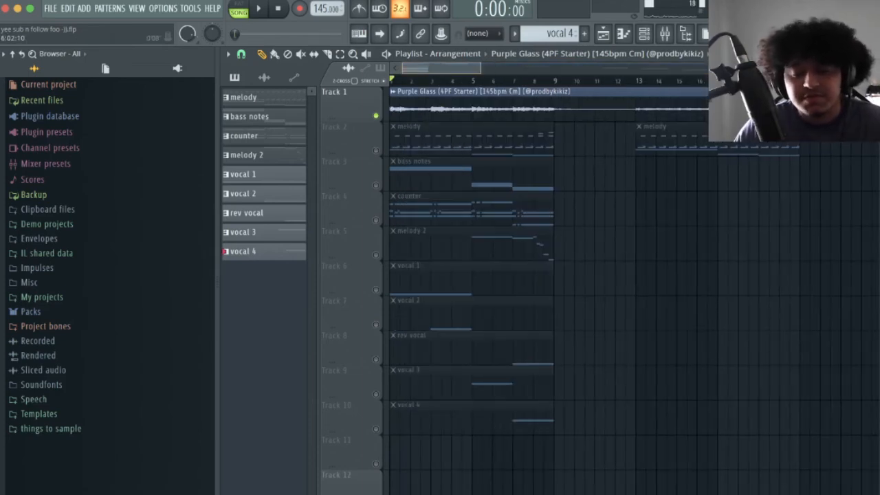
key("space")
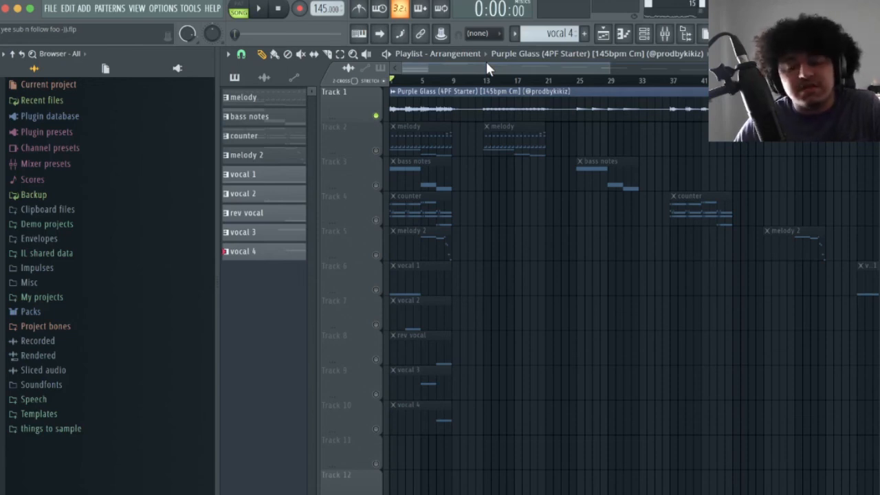
scroll(475, 69, "up", 3)
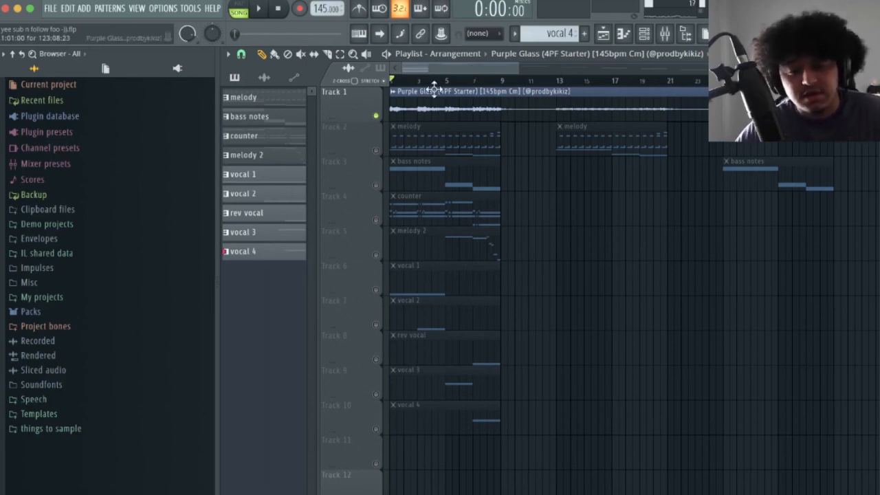
scroll(451, 63, "up", 3)
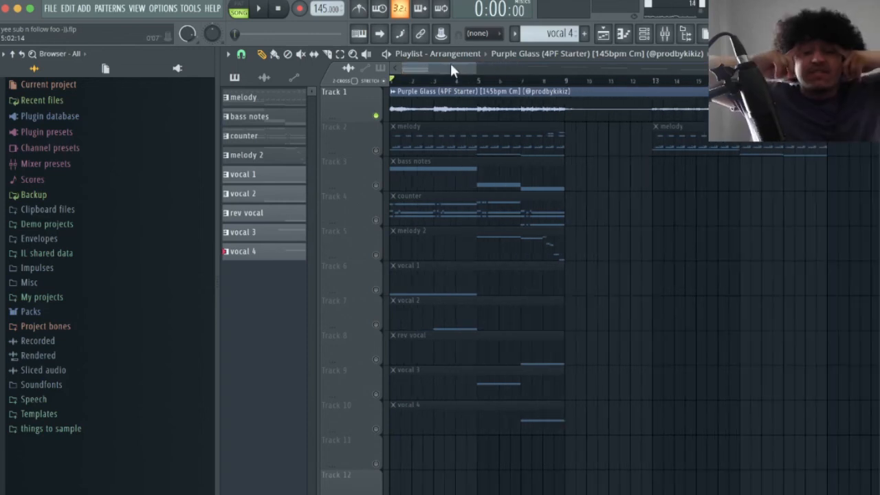